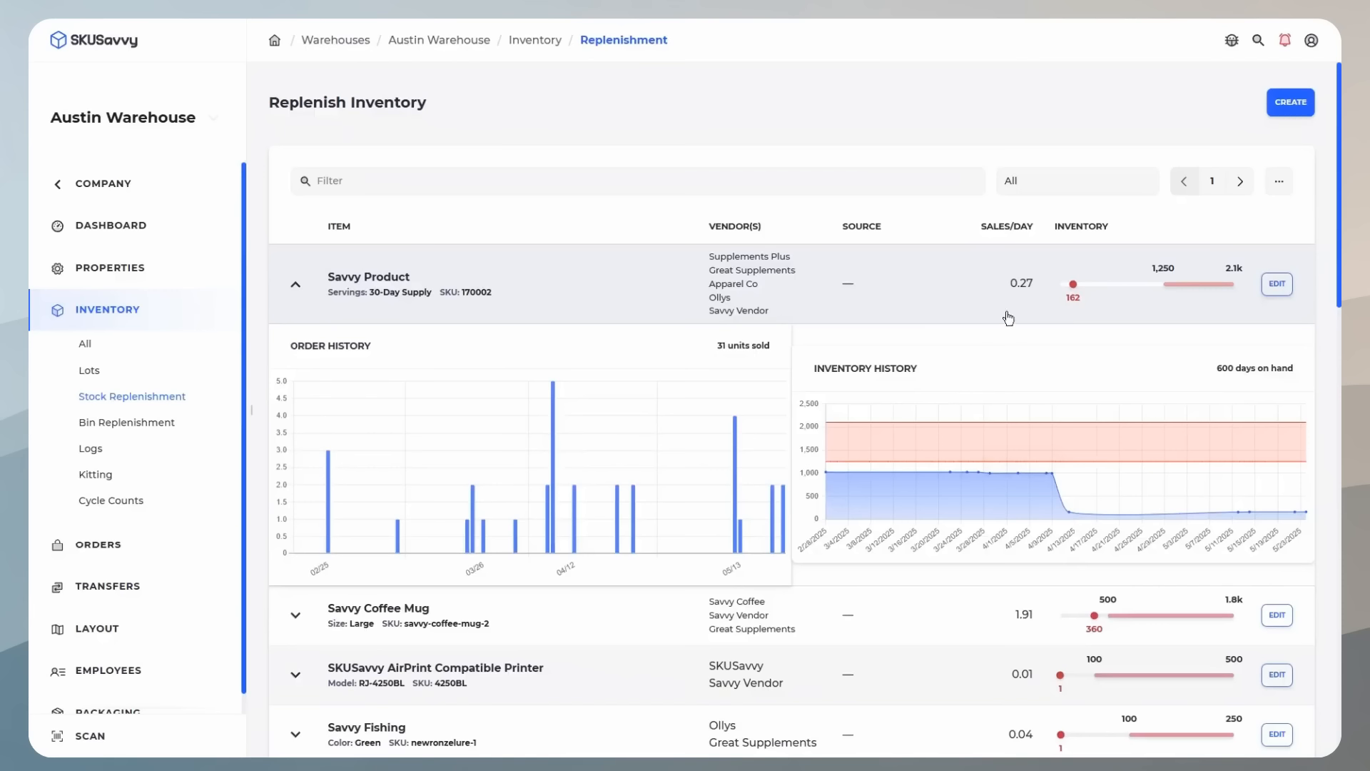
Start a new inbound purchase order for the Austin Warehouse
left_click(97, 545)
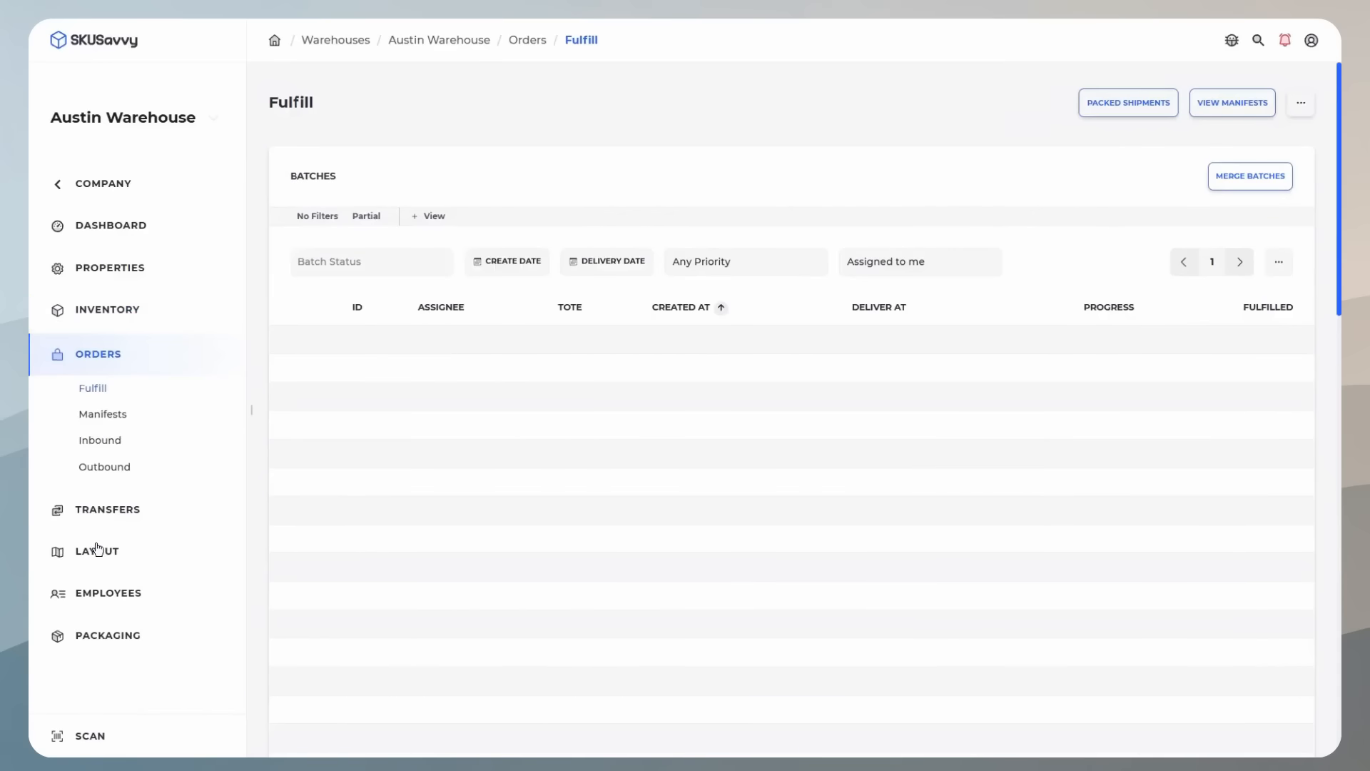
left_click(100, 439)
left_click(1307, 116)
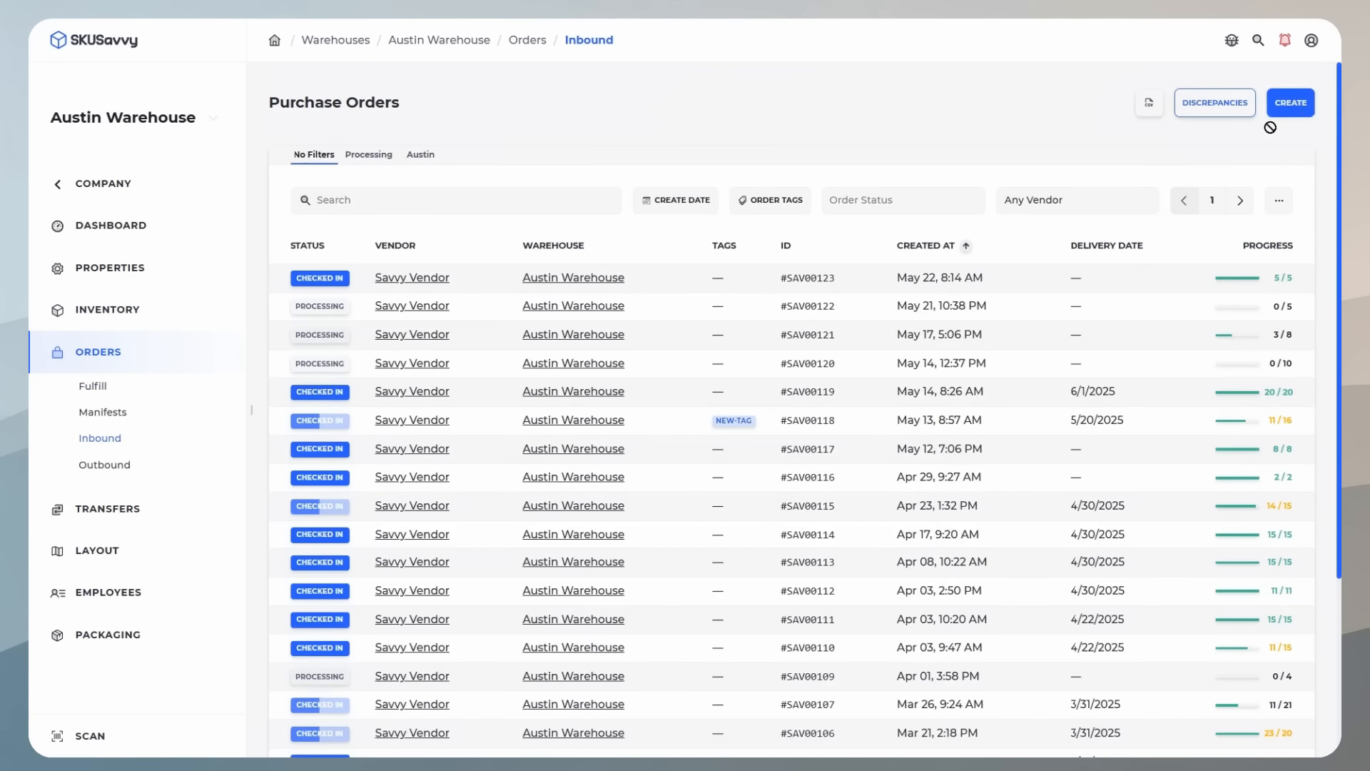
Choose Savvy Vendor as the purchase order's vendor and turn on replenishment suggestions
left_click(684, 212)
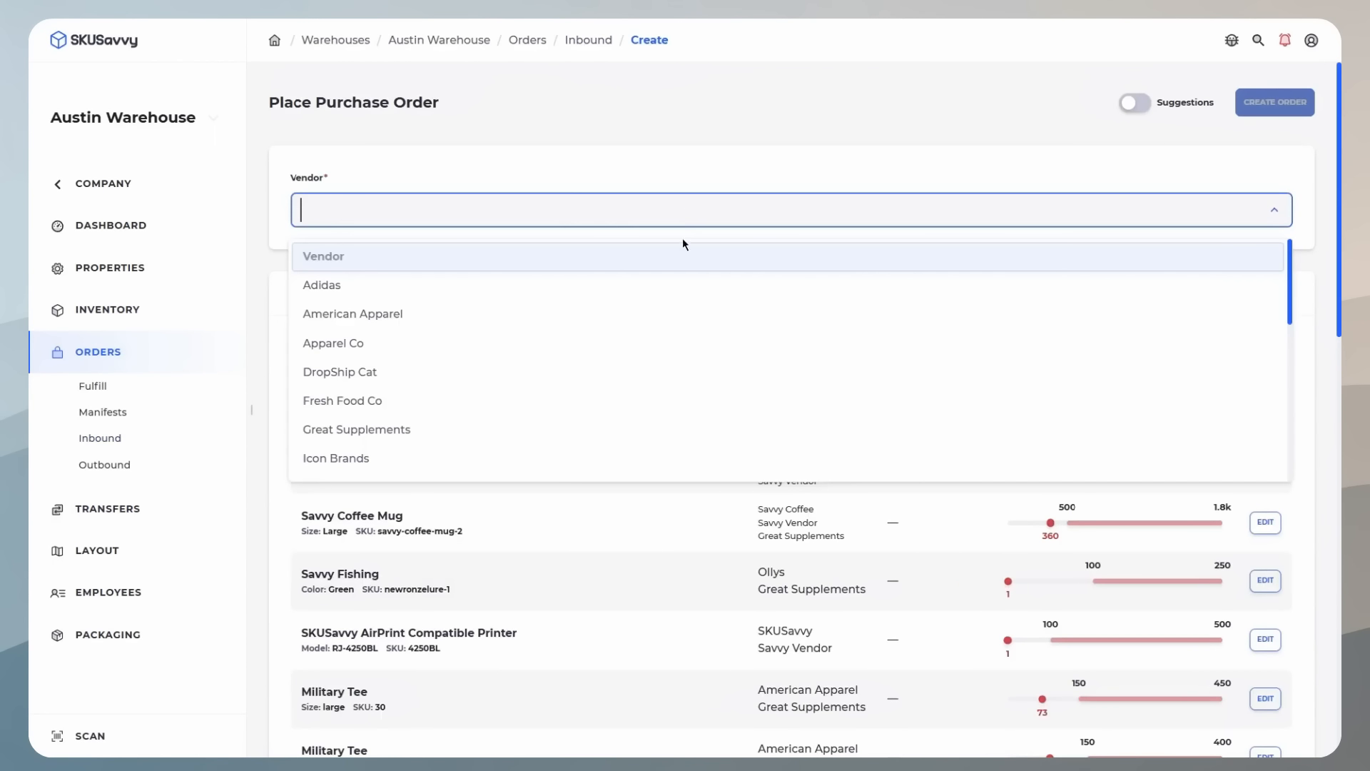
type("sa")
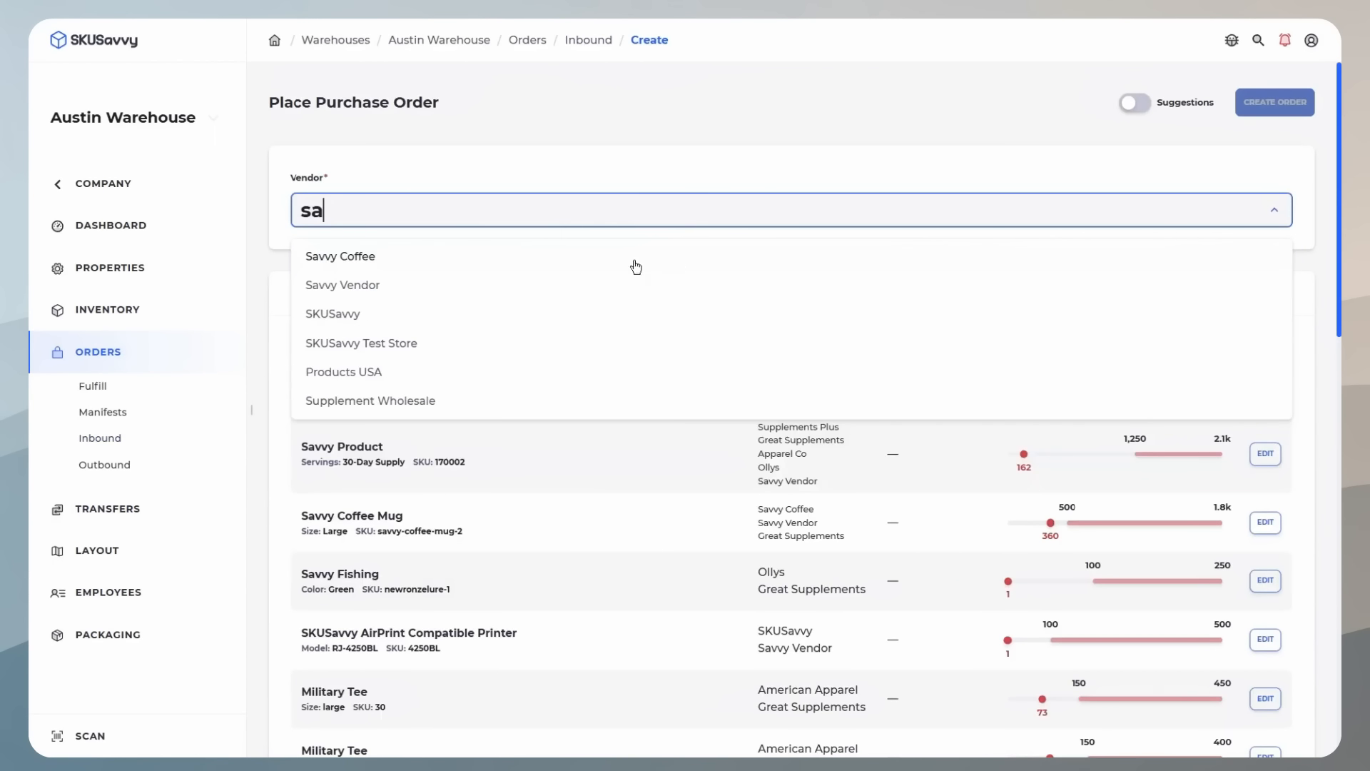
left_click(464, 291)
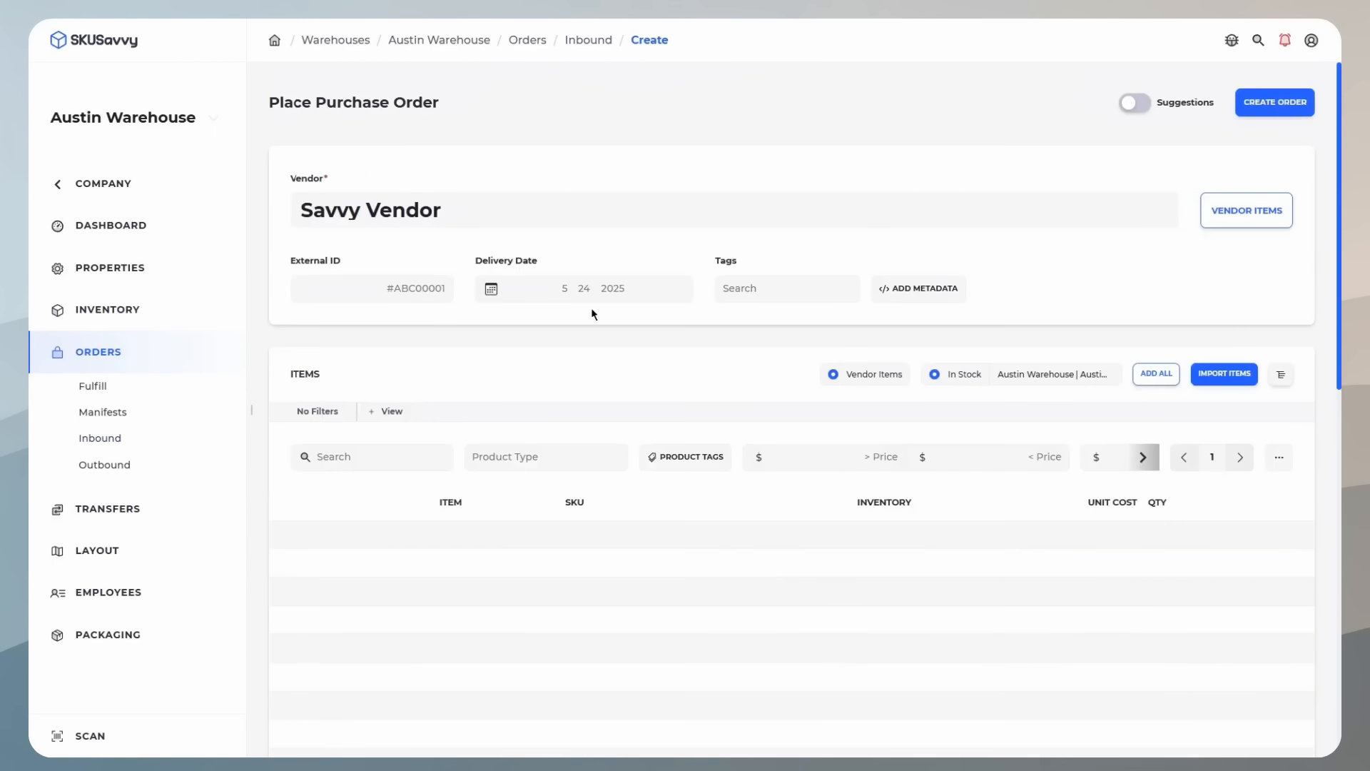
left_click(1131, 104)
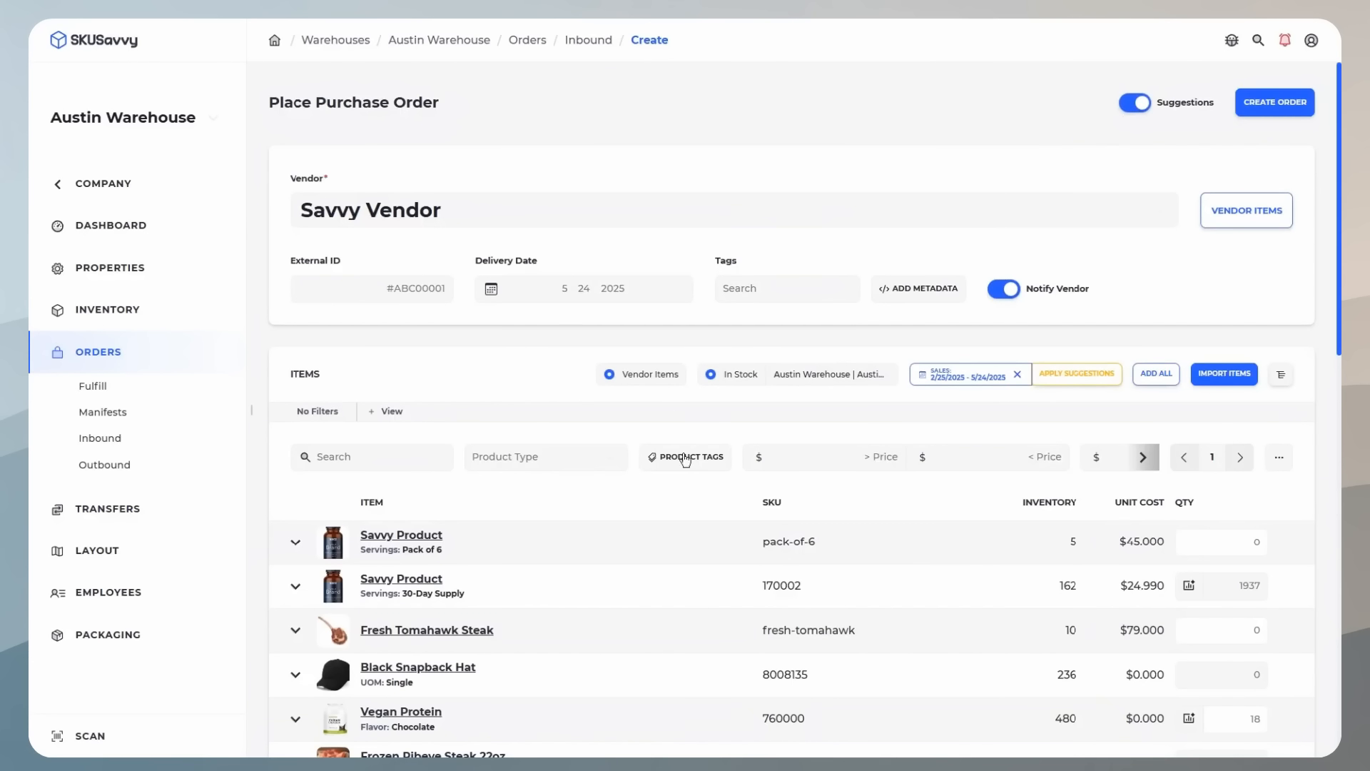
Examine the suggested order quantity for the 30-Day Supply Savvy Product and the sales date range behind the suggestions
scroll(843, 548, "down", 3)
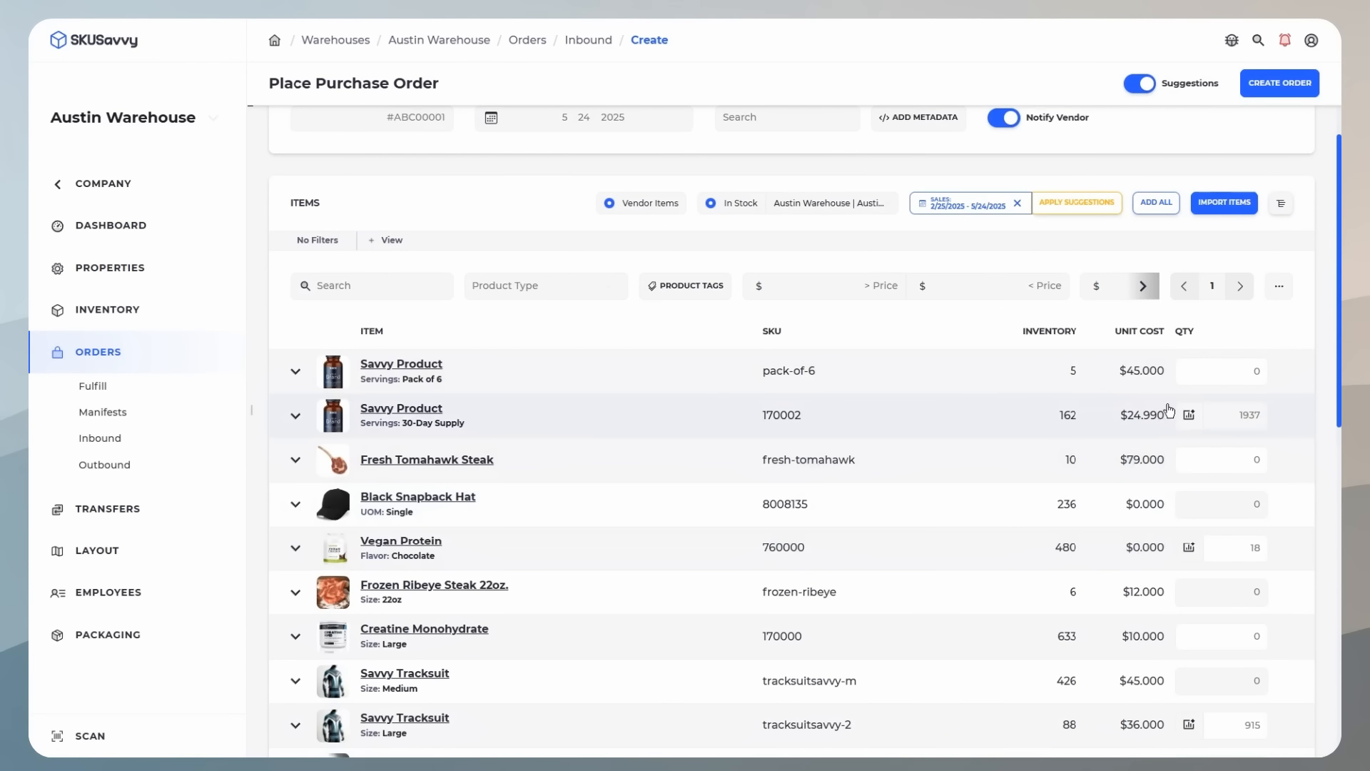
left_click(1189, 415)
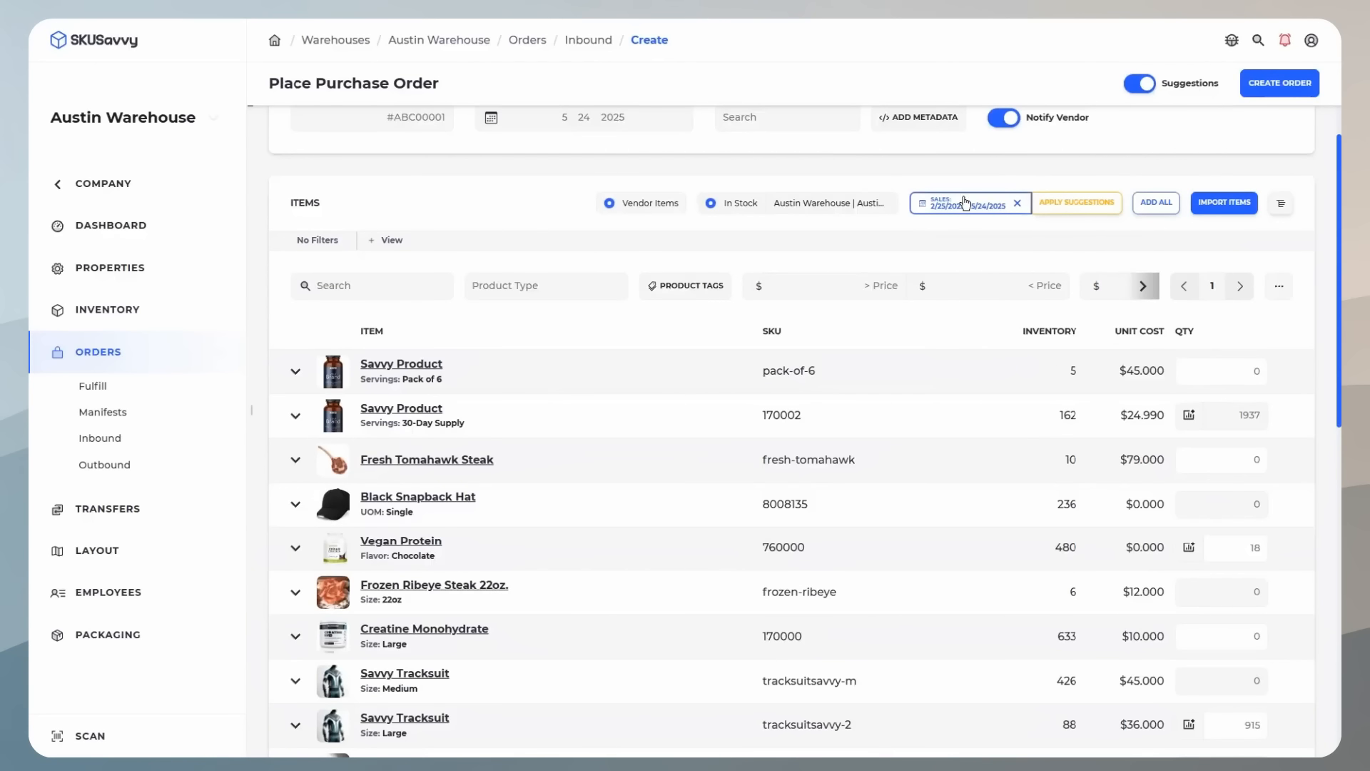
left_click(966, 205)
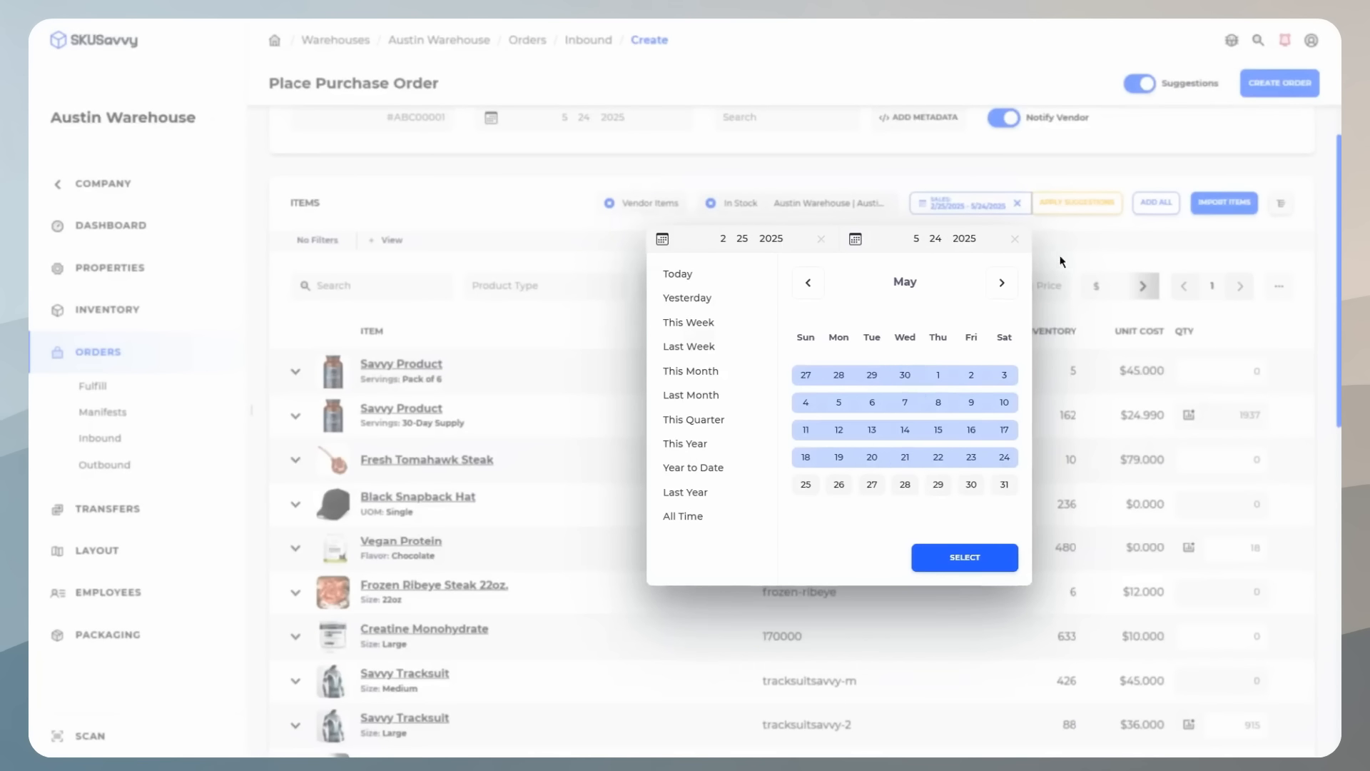
left_click(1101, 250)
left_click(1188, 420)
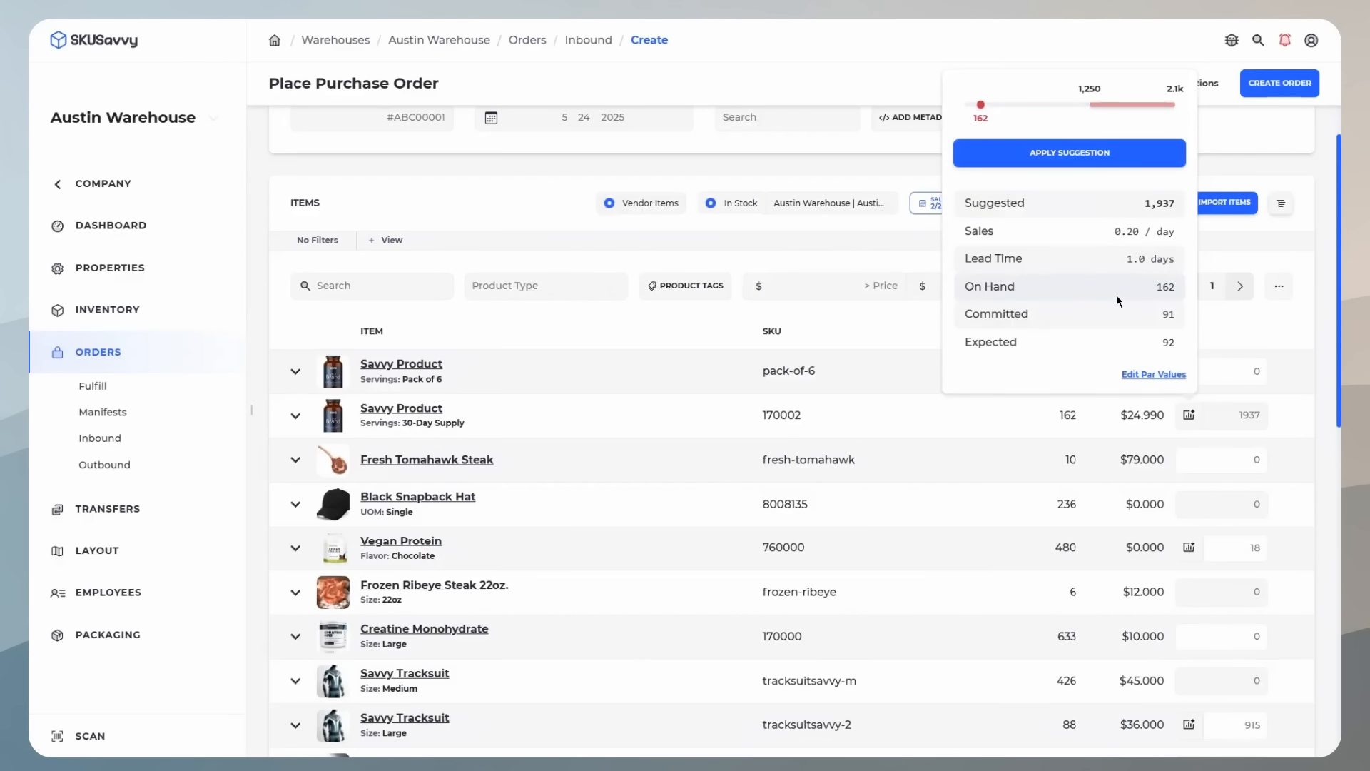
left_click(1247, 426)
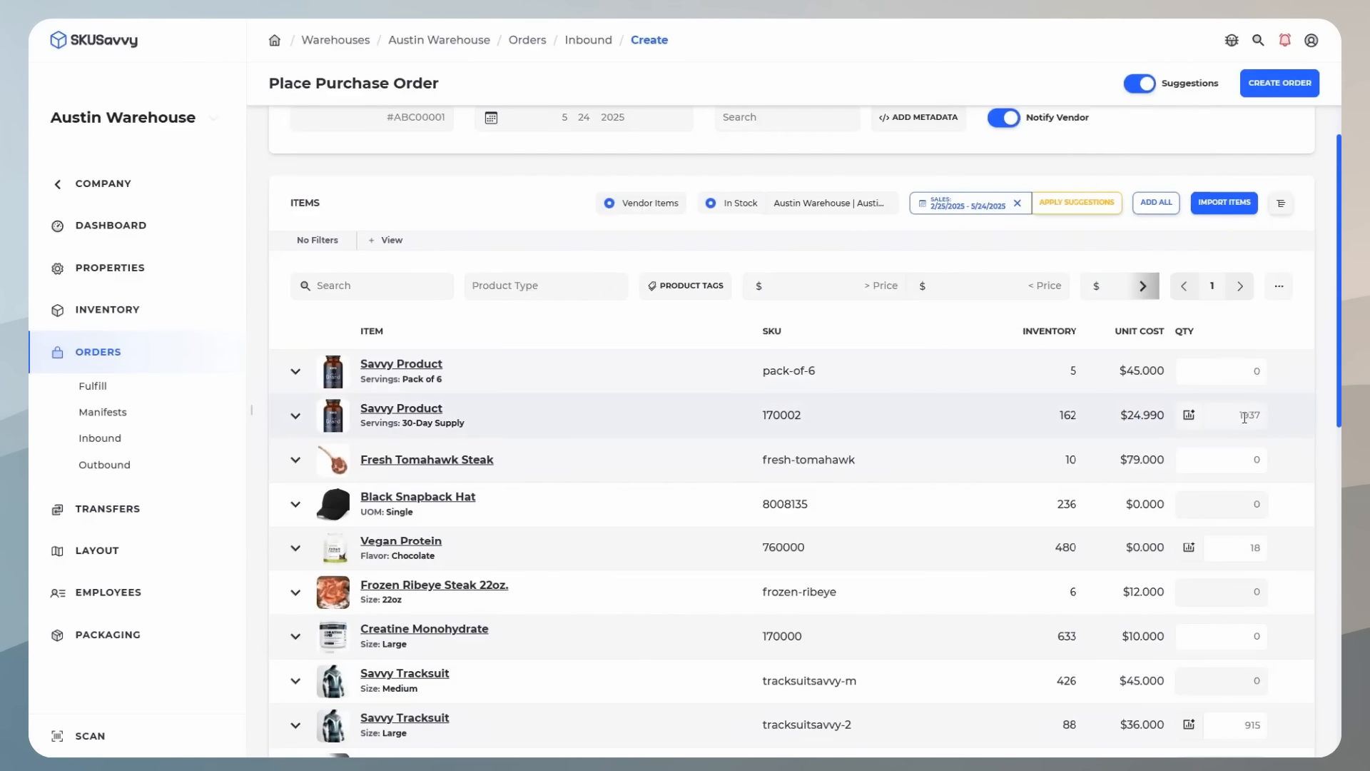
Expand the 30-Day Supply Savvy Product and review its par levels, warehouse, committed and expected stock, and average sales
left_click(295, 416)
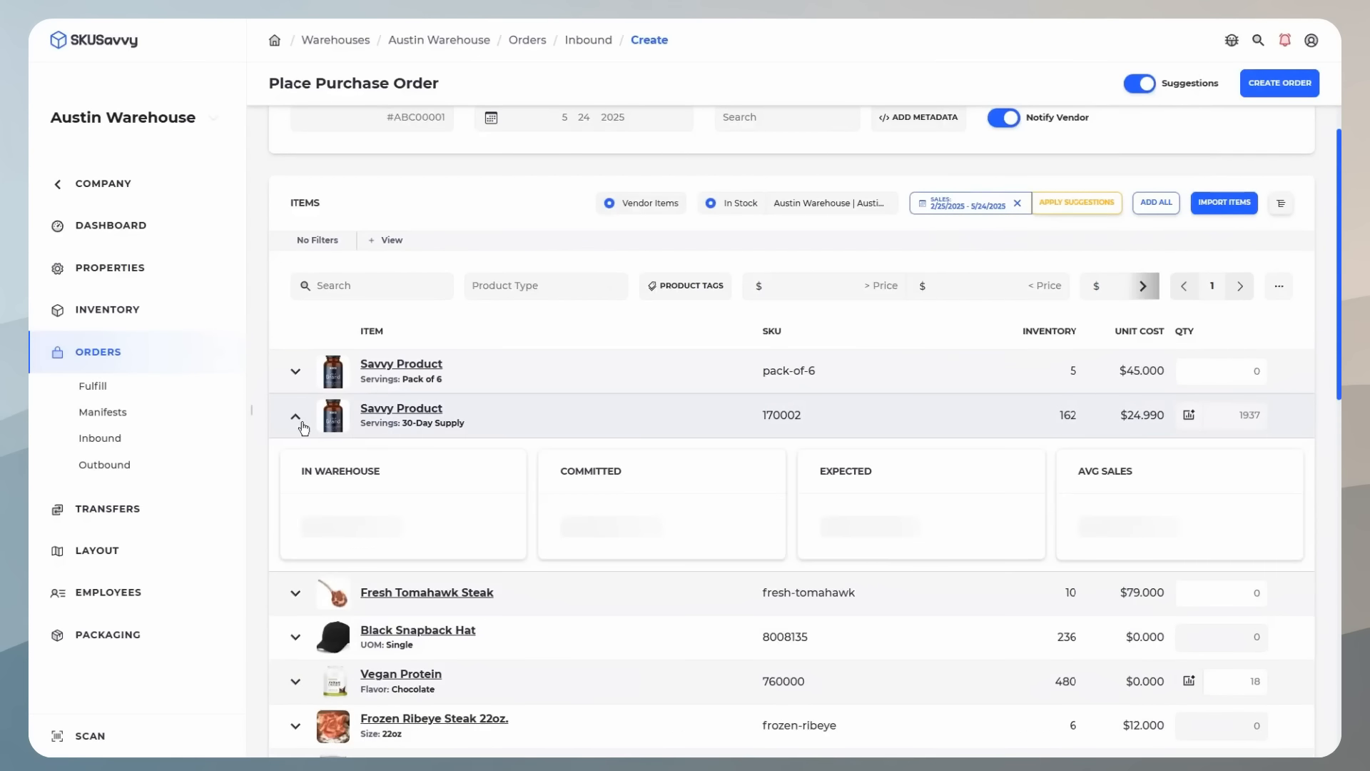
scroll(606, 451, "down", 1)
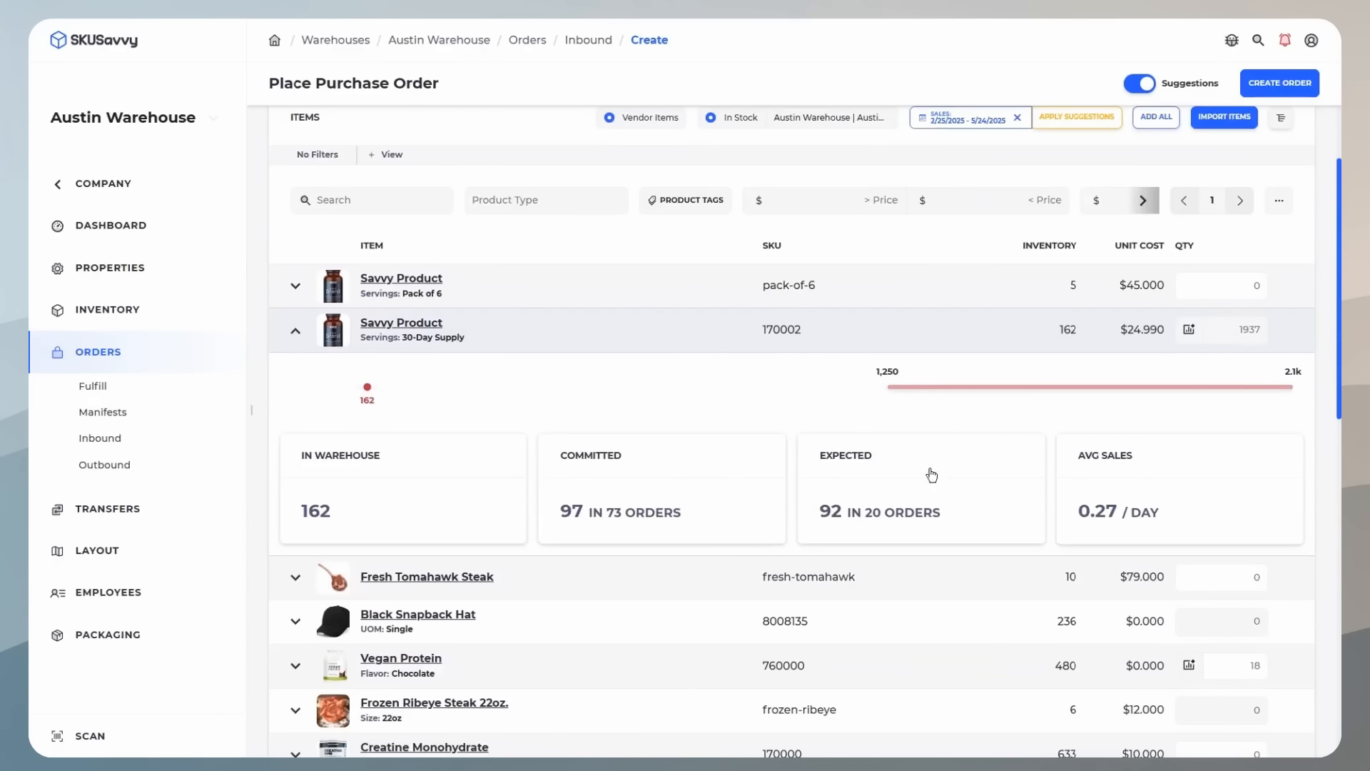
mouse_move(1226, 320)
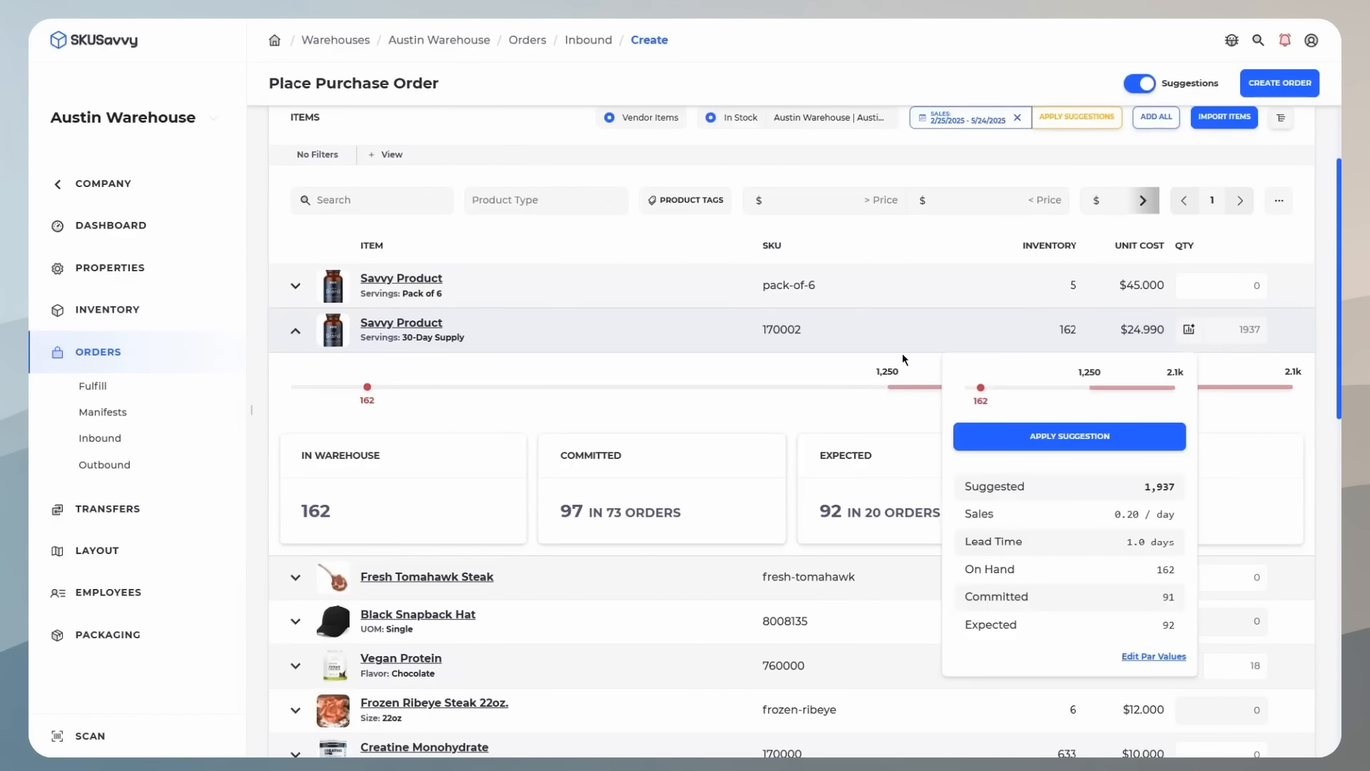
scroll(859, 353, "up", 4)
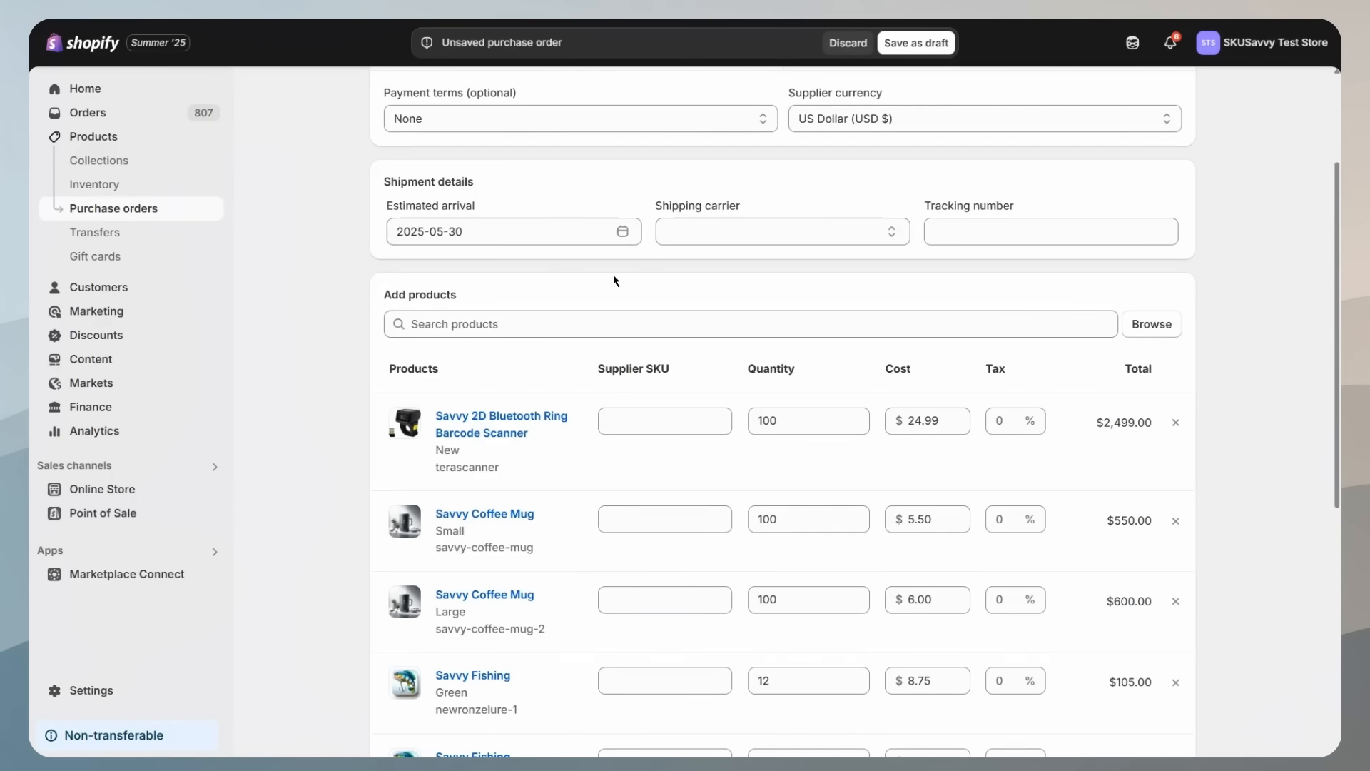
Switch to Shopify and review the unsaved purchase order's supplier, destination, shipment details and product lines
scroll(614, 275, "up", 3)
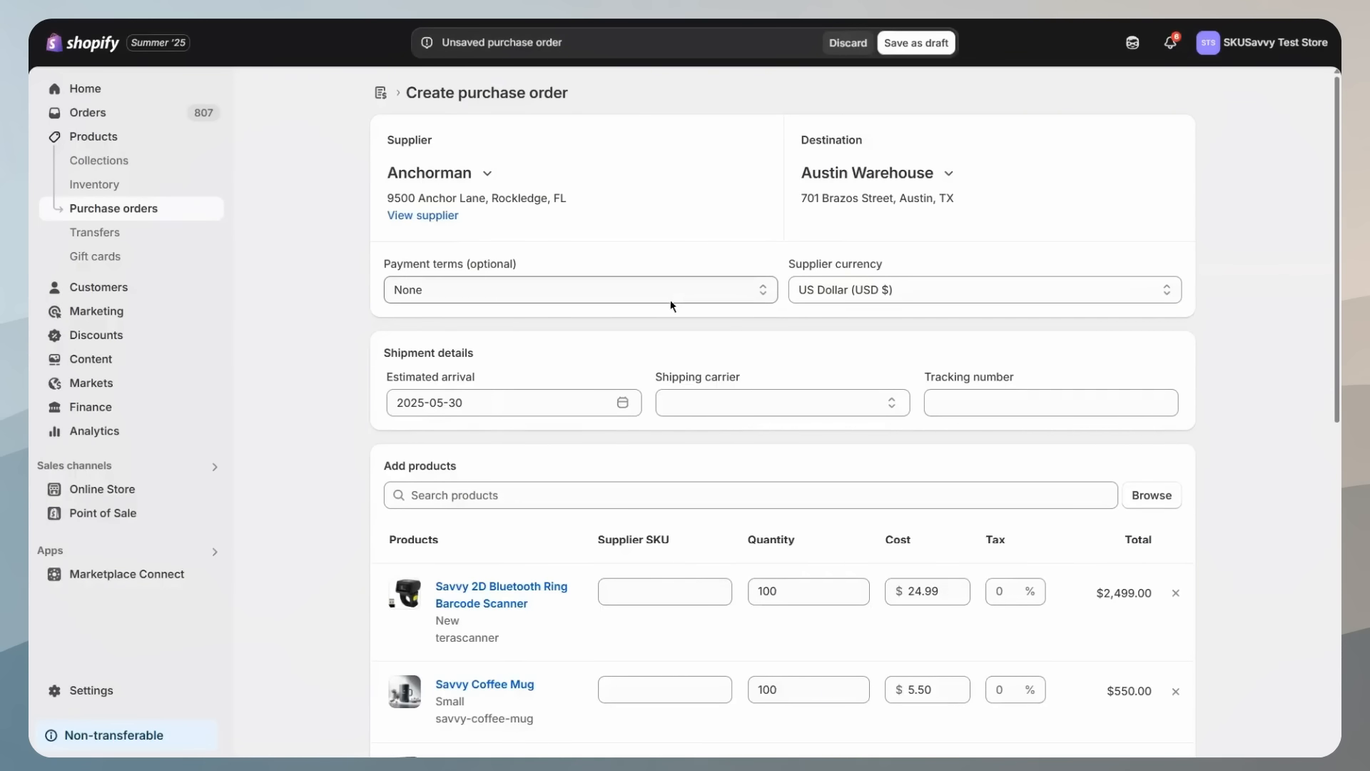
scroll(775, 383, "down", 2)
scroll(775, 383, "down", 3)
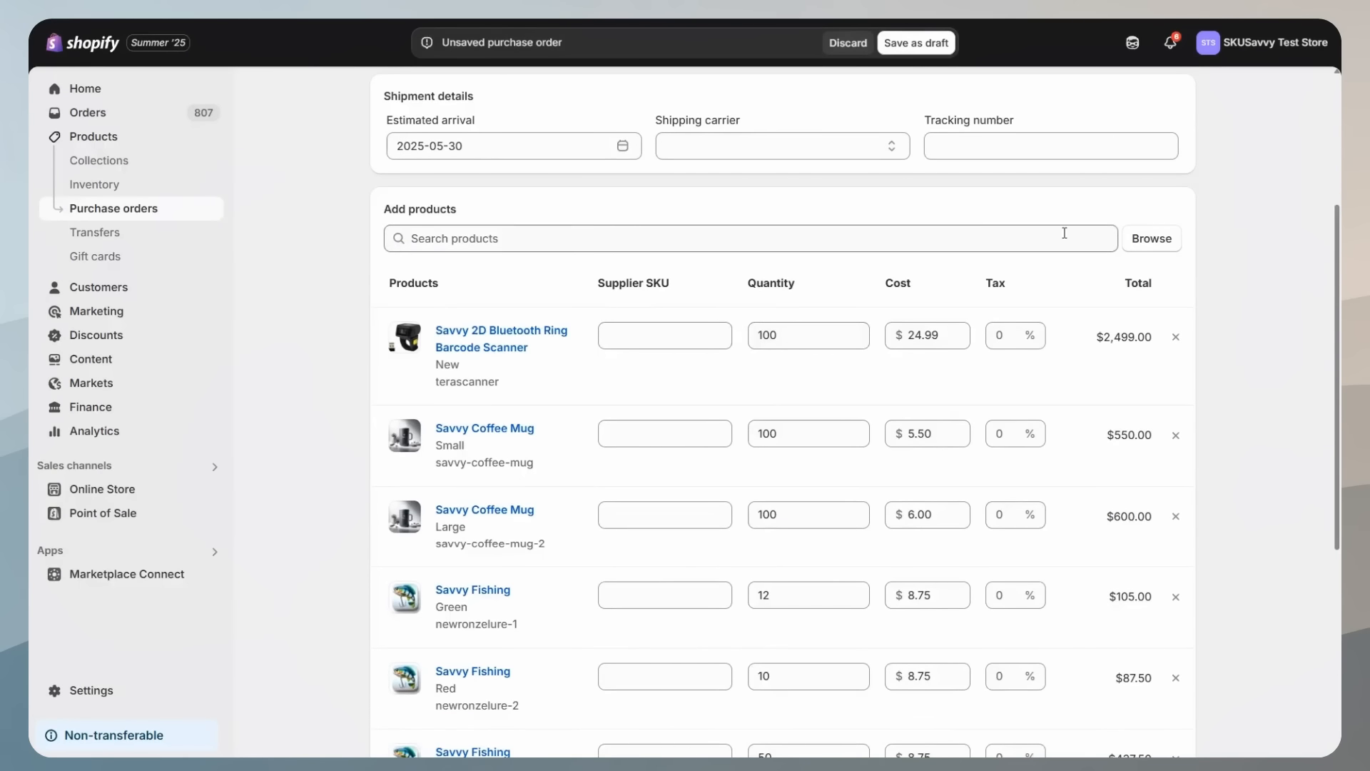
Browse the products that can be added to the purchase order, checking their availability, and leave without adding any
left_click(1151, 239)
scroll(707, 431, "down", 3)
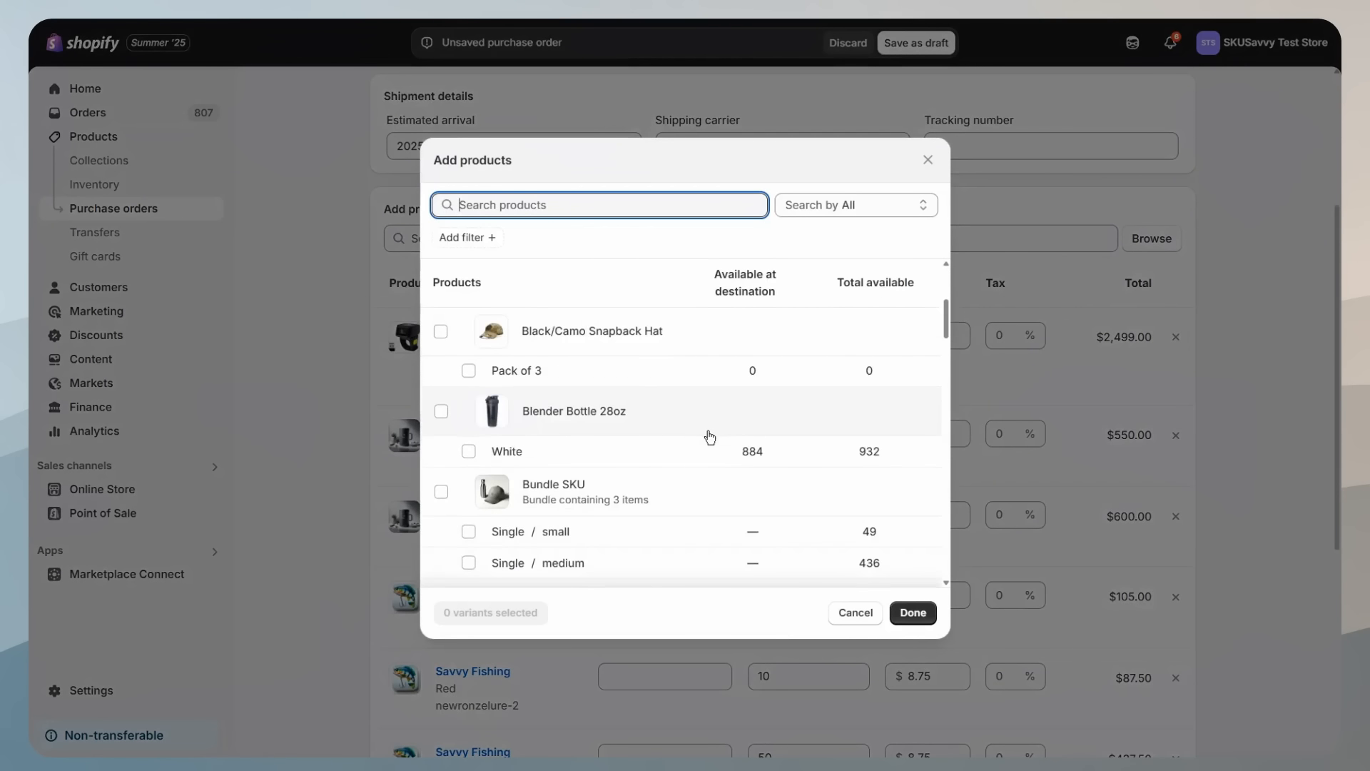
scroll(706, 442, "down", 5)
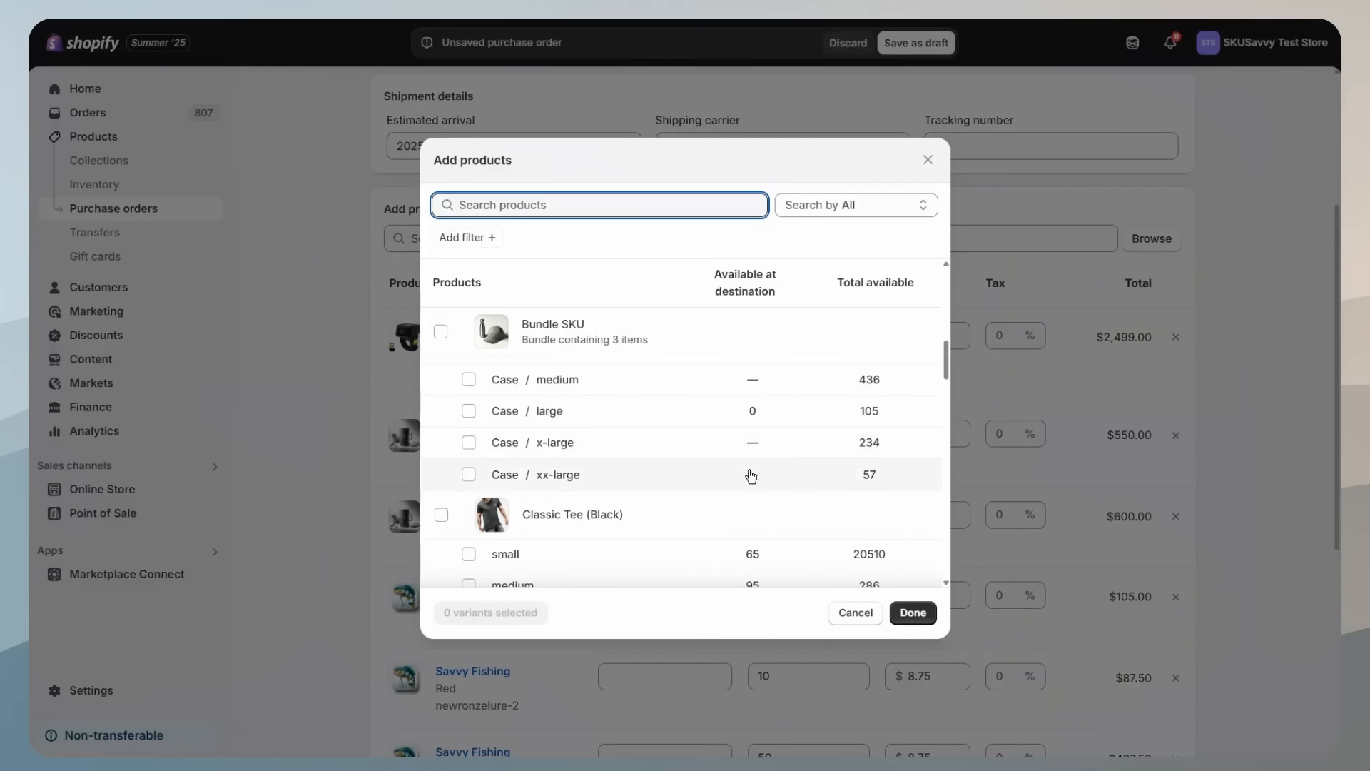
scroll(751, 475, "down", 4)
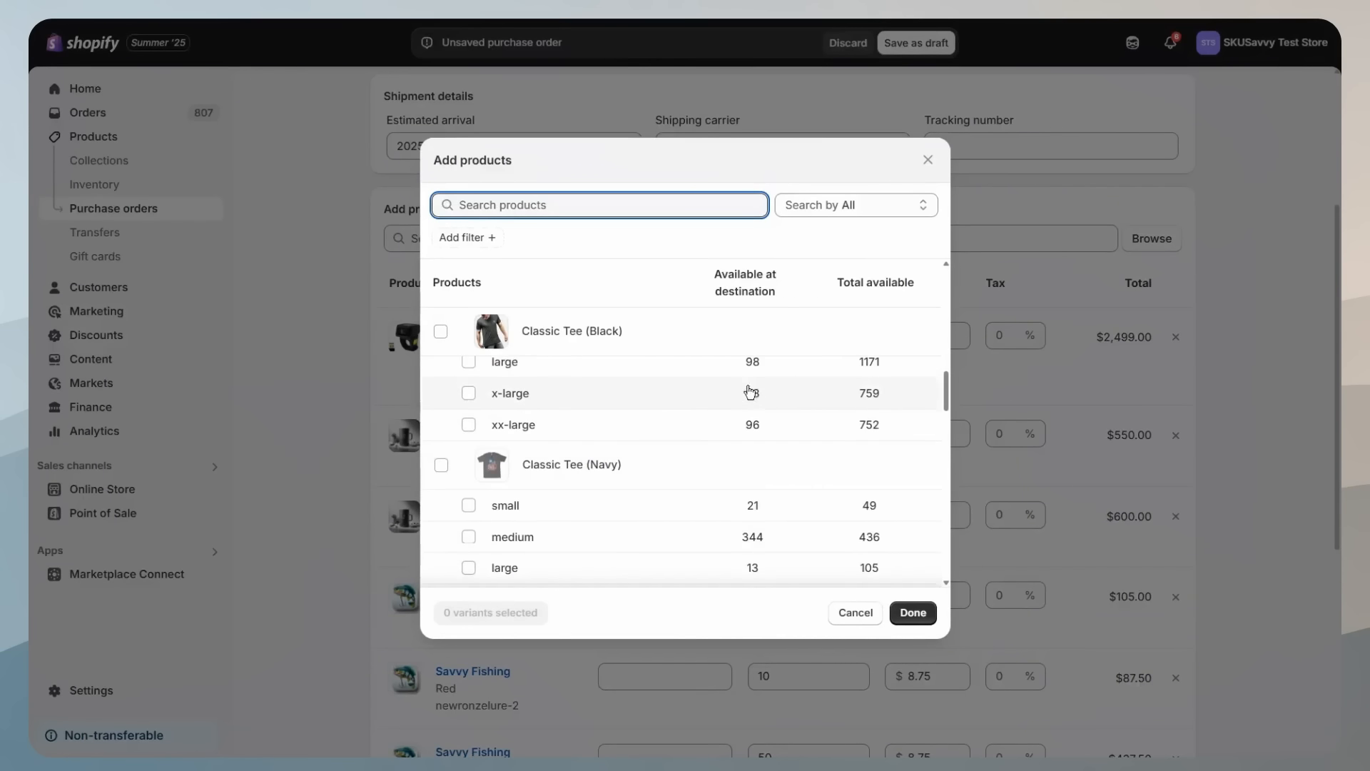
scroll(671, 414, "down", 4)
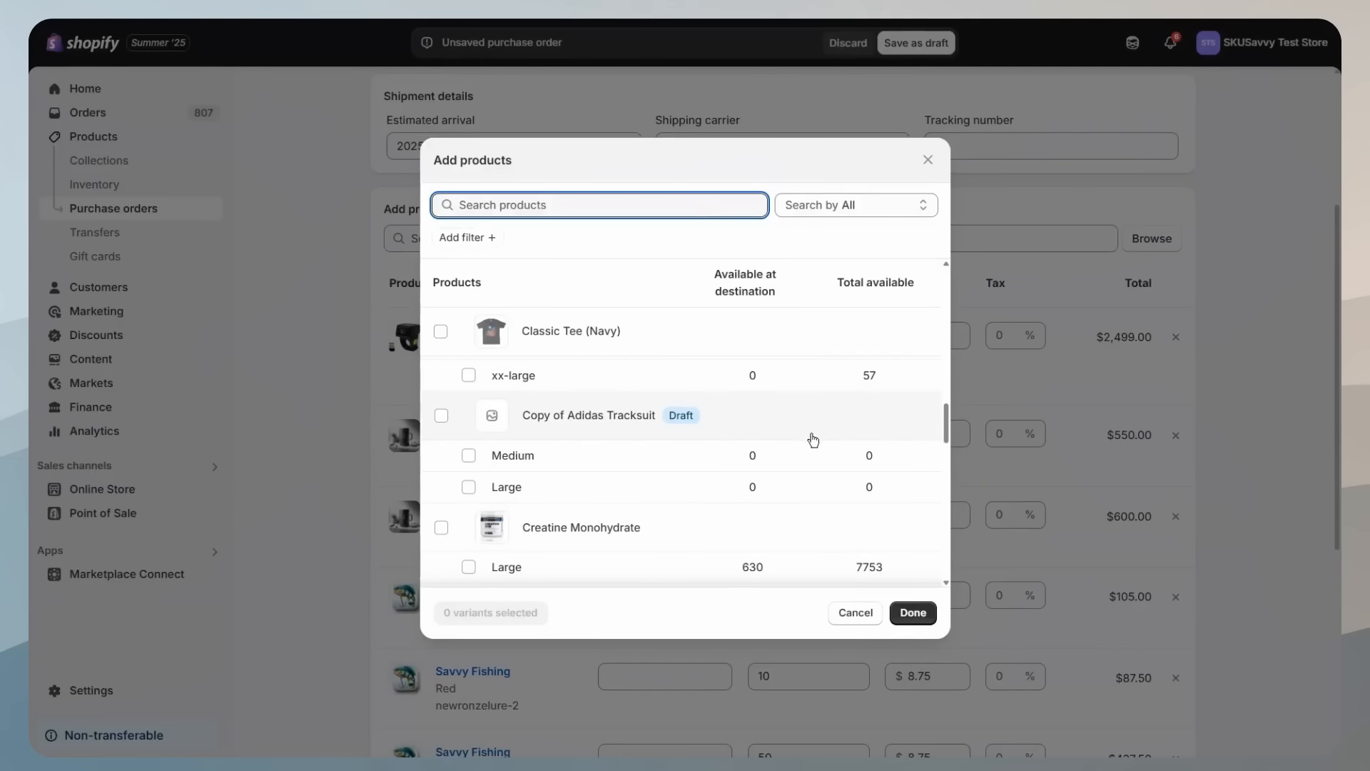
left_click(864, 612)
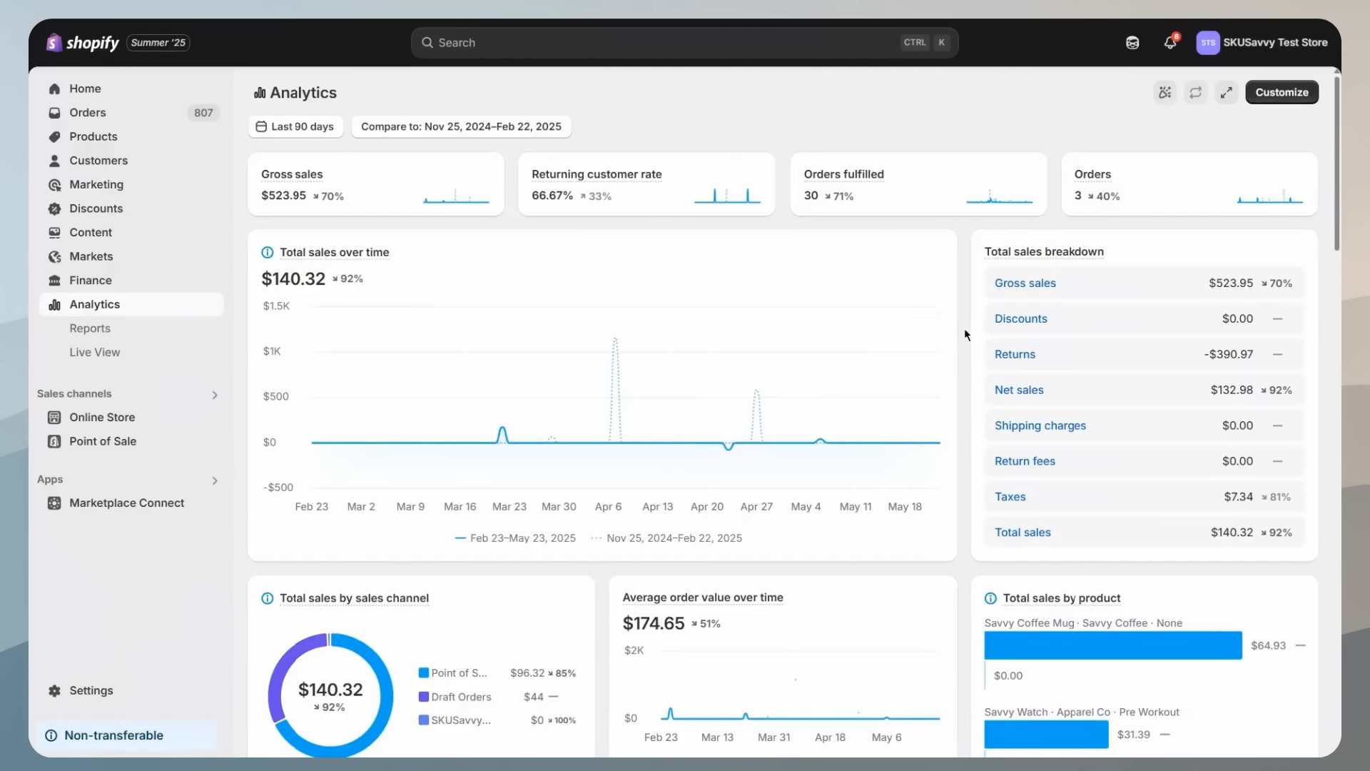
Examine the Shopify analytics dashboard, including total sales by product, and open the Products by sell-through rate report
scroll(960, 446, "down", 3)
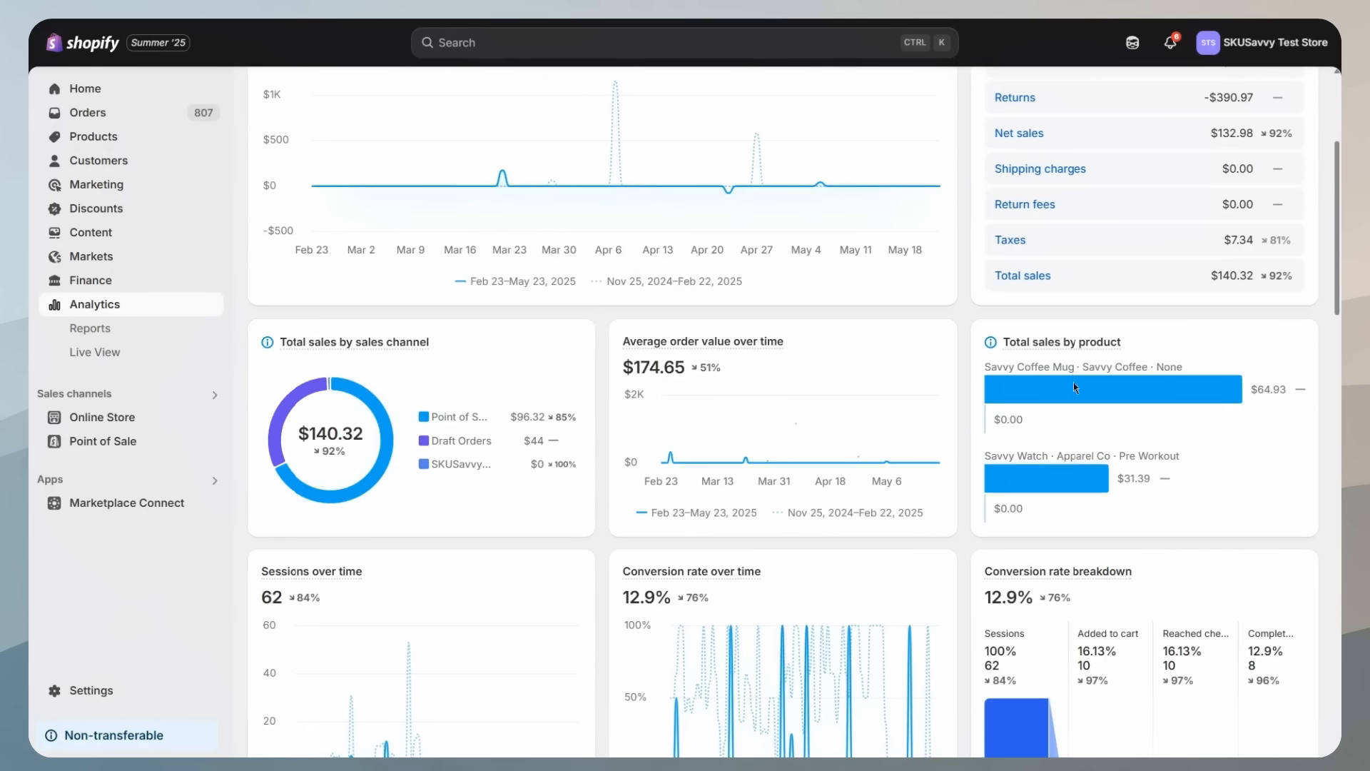
mouse_move(1037, 358)
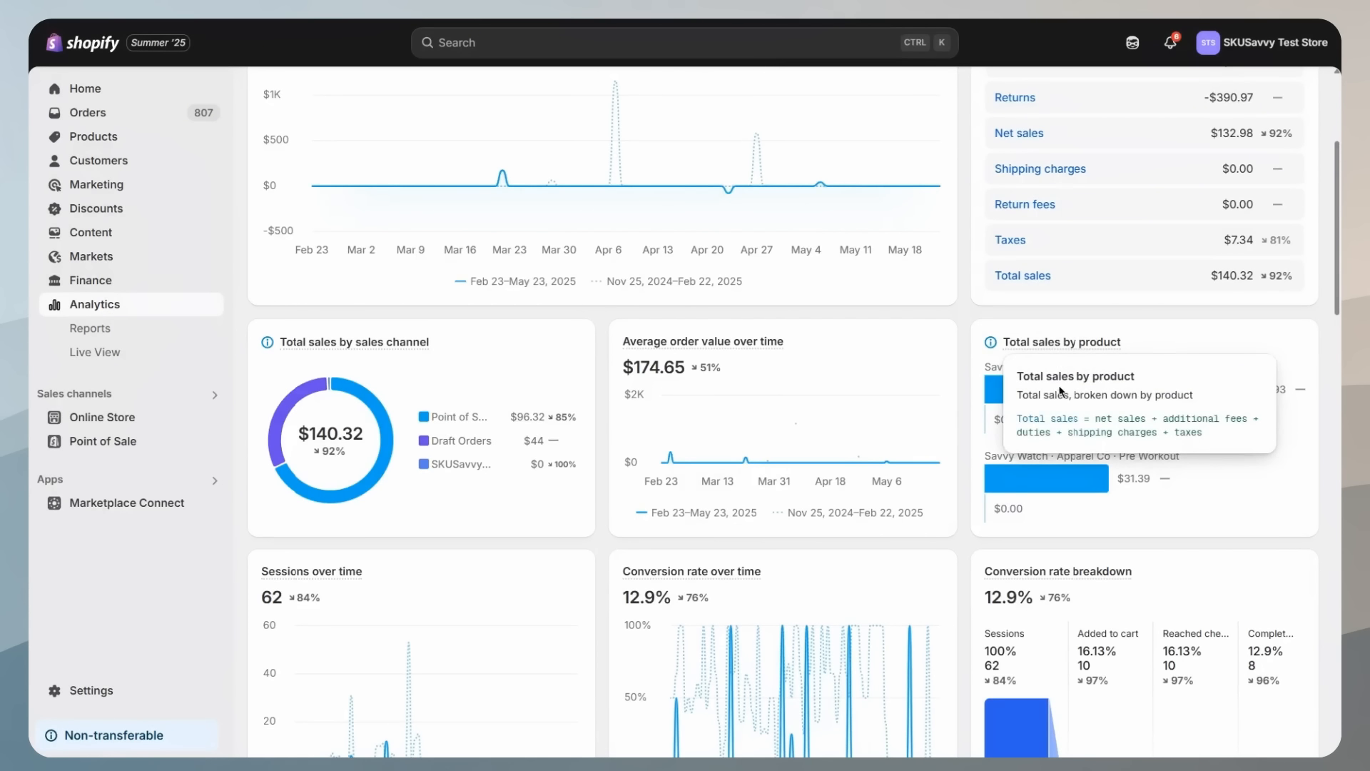
scroll(999, 463, "down", 5)
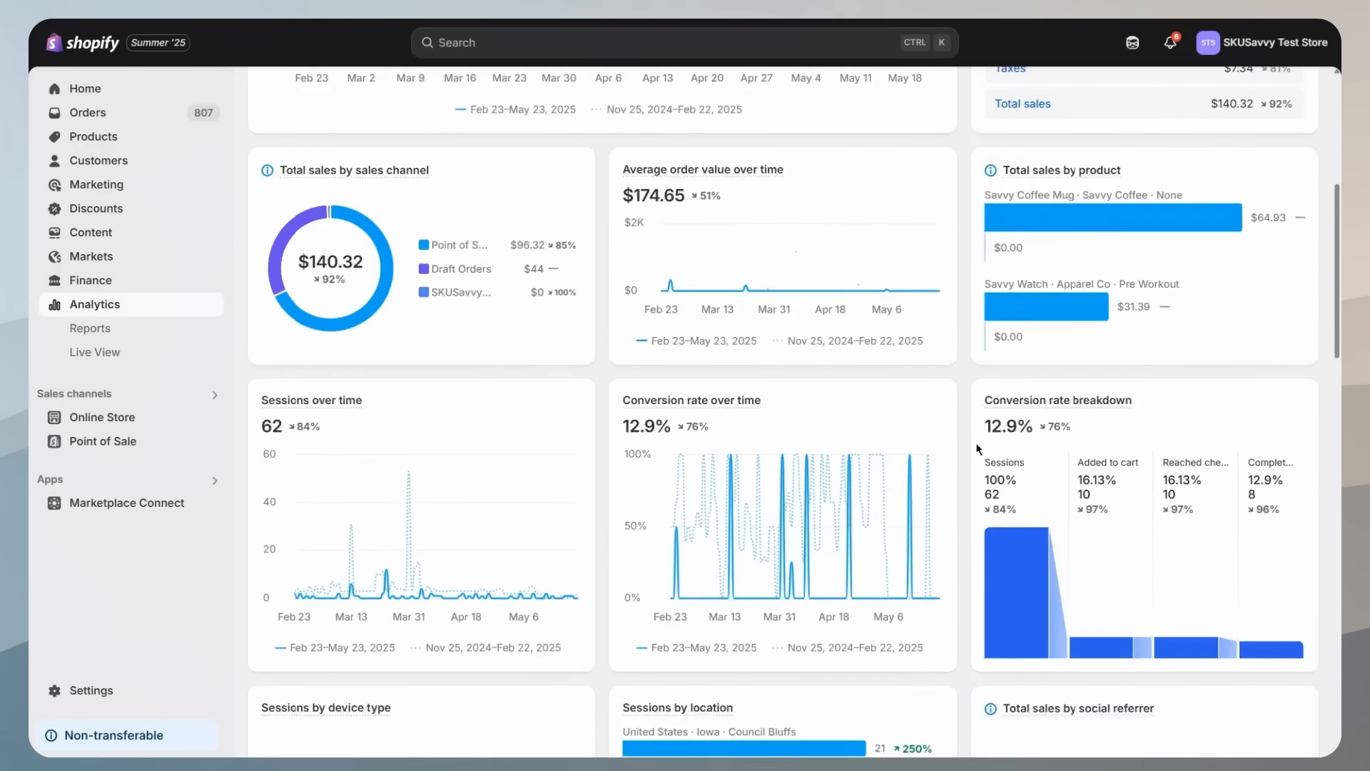
scroll(975, 451, "down", 6)
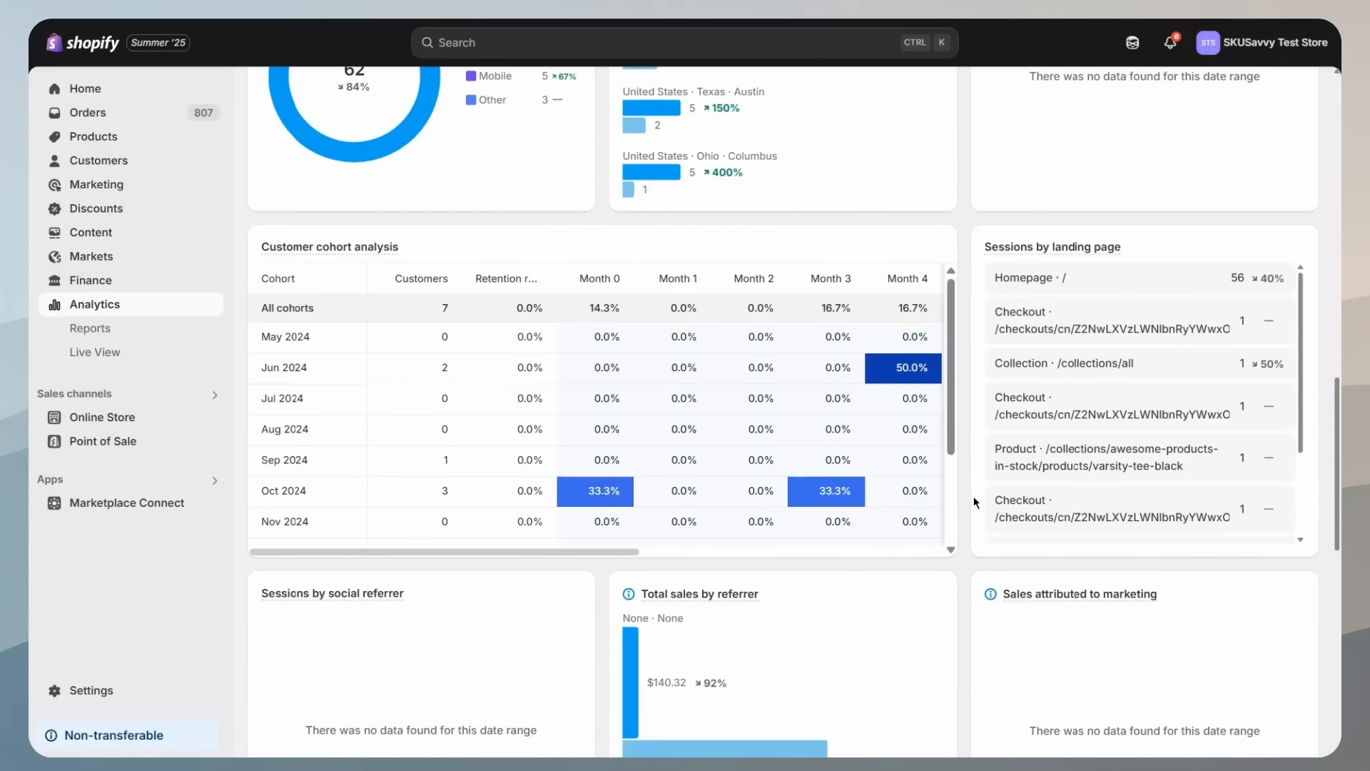
scroll(975, 498, "down", 6)
mouse_move(1032, 402)
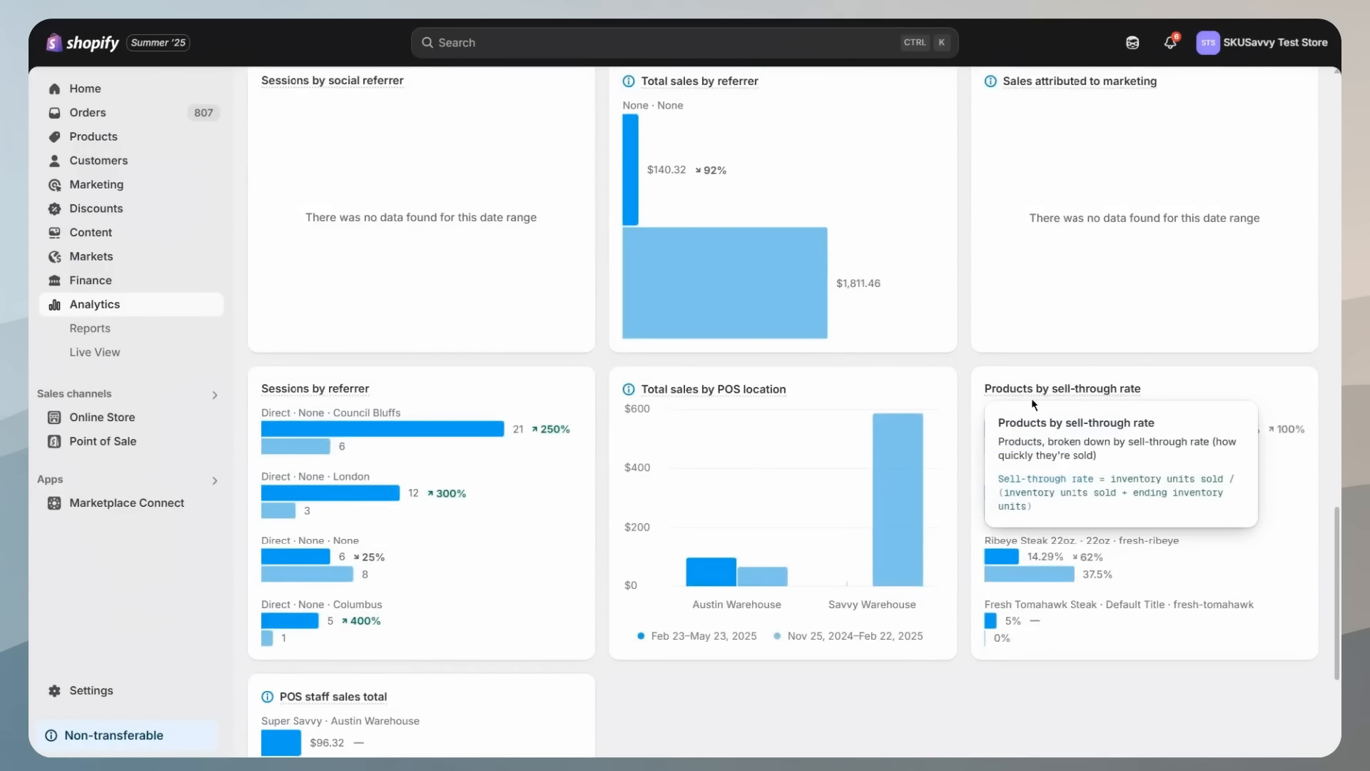
left_click(1109, 394)
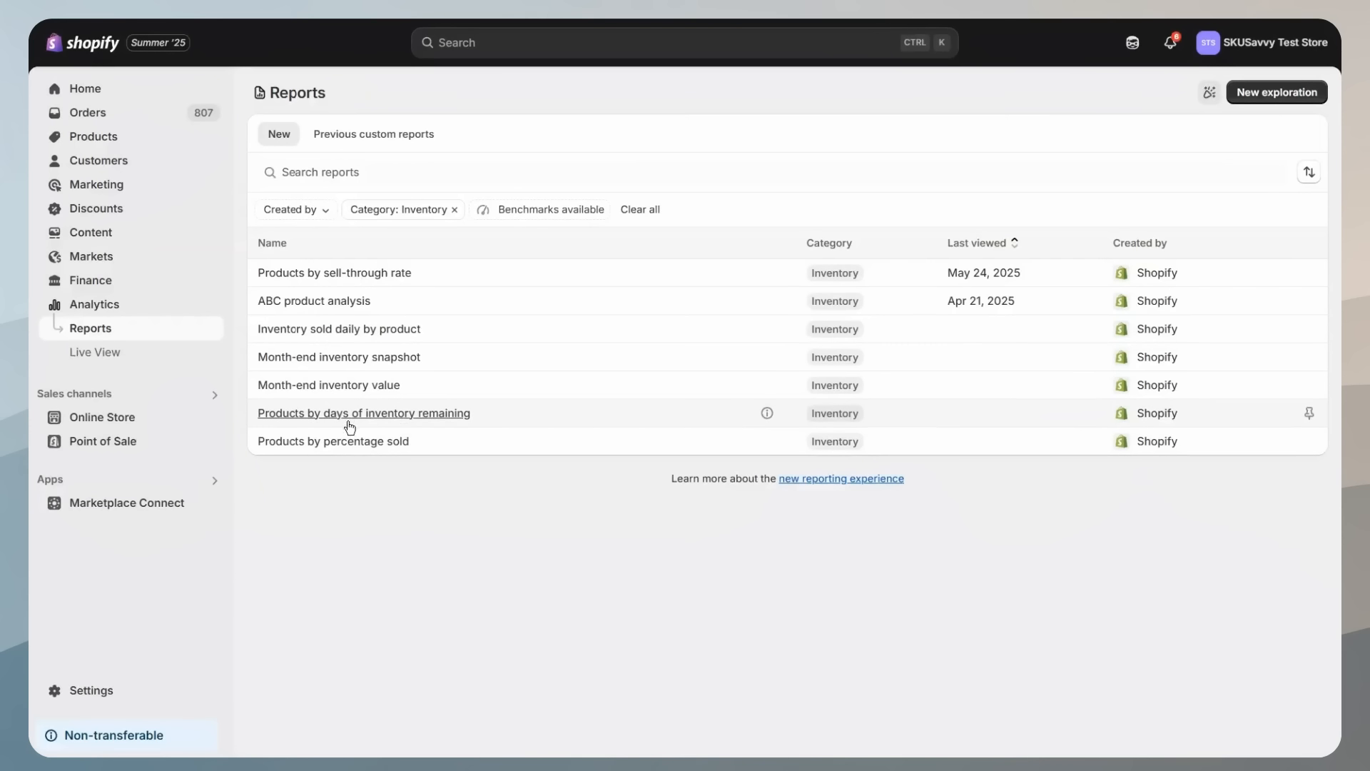
Look through the inventory reports and examine the chart and product table for sell-through rate
left_click(450, 421)
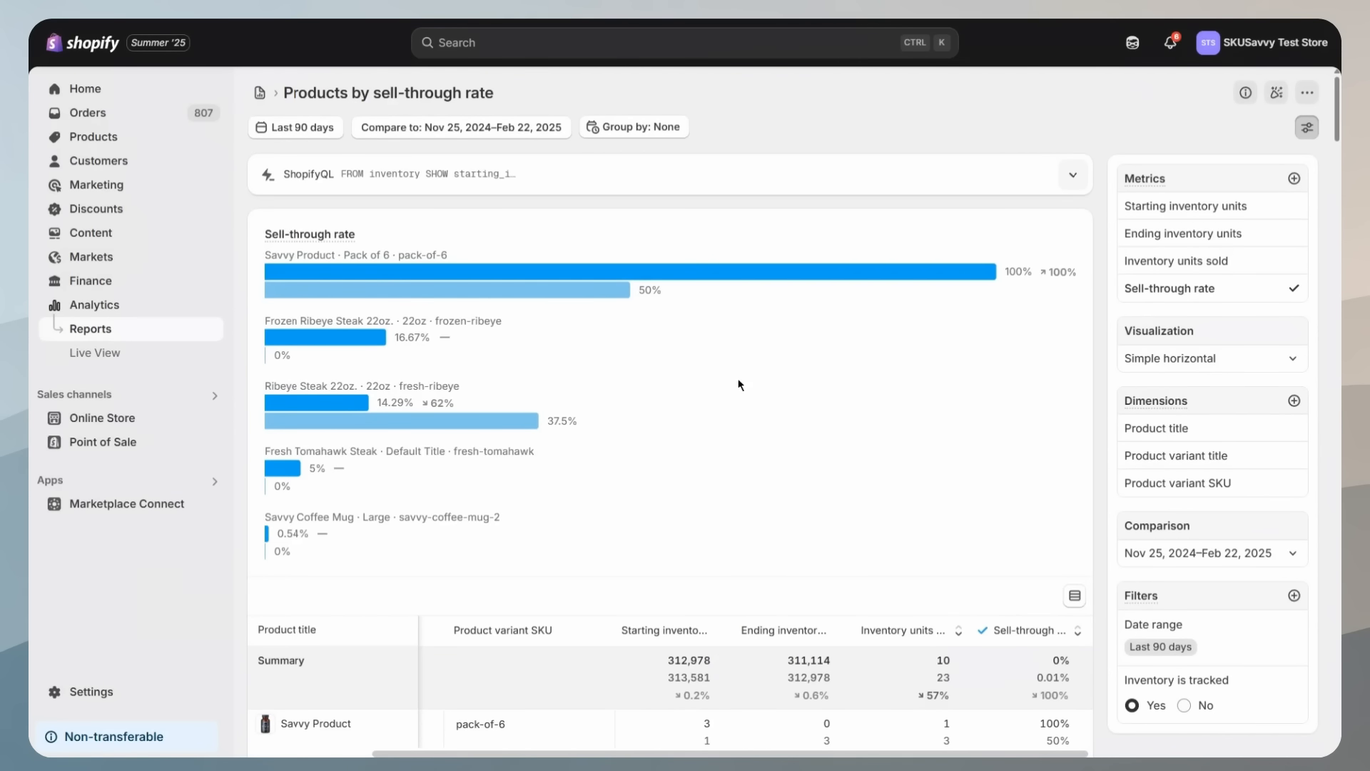
scroll(747, 391, "down", 5)
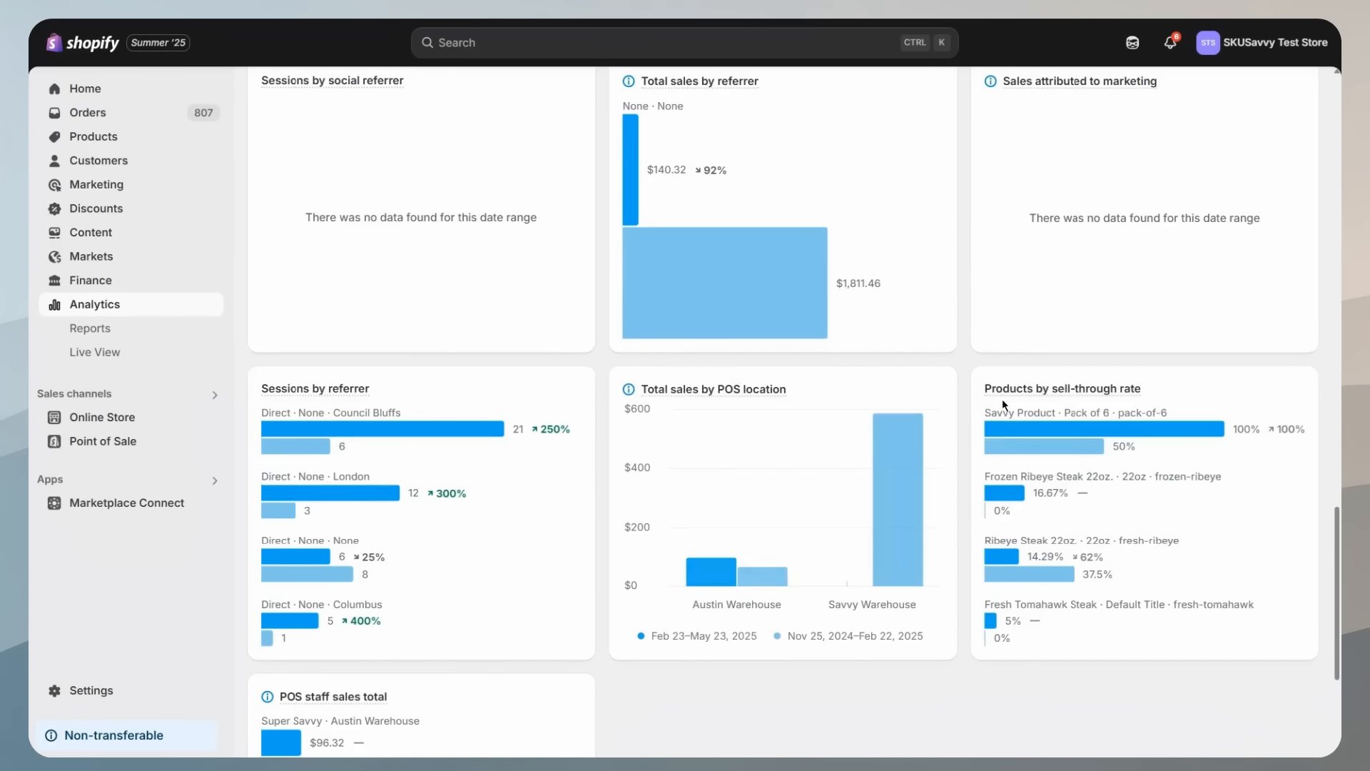
mouse_move(1019, 402)
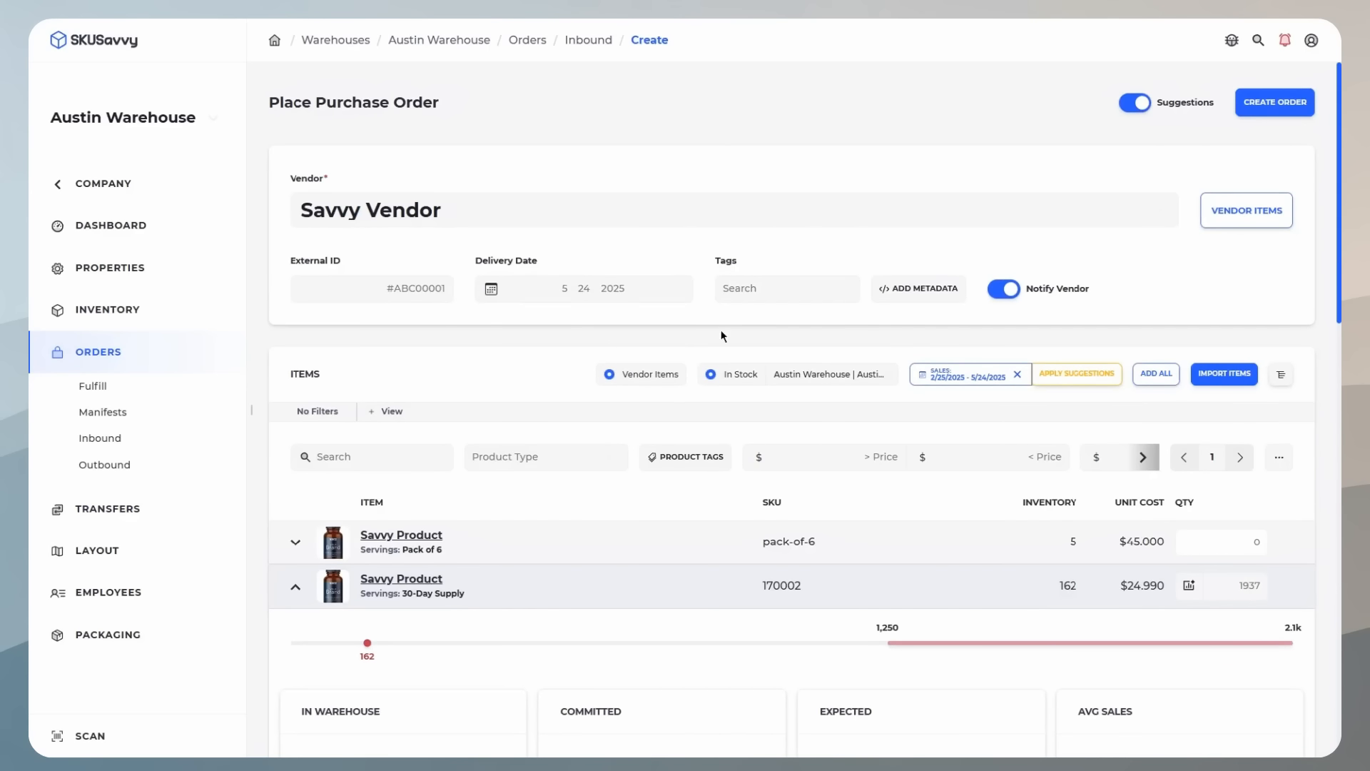
Switch to SKUSavvy and open the Austin Warehouse inventory list
scroll(816, 381, "down", 1)
scroll(816, 382, "down", 2)
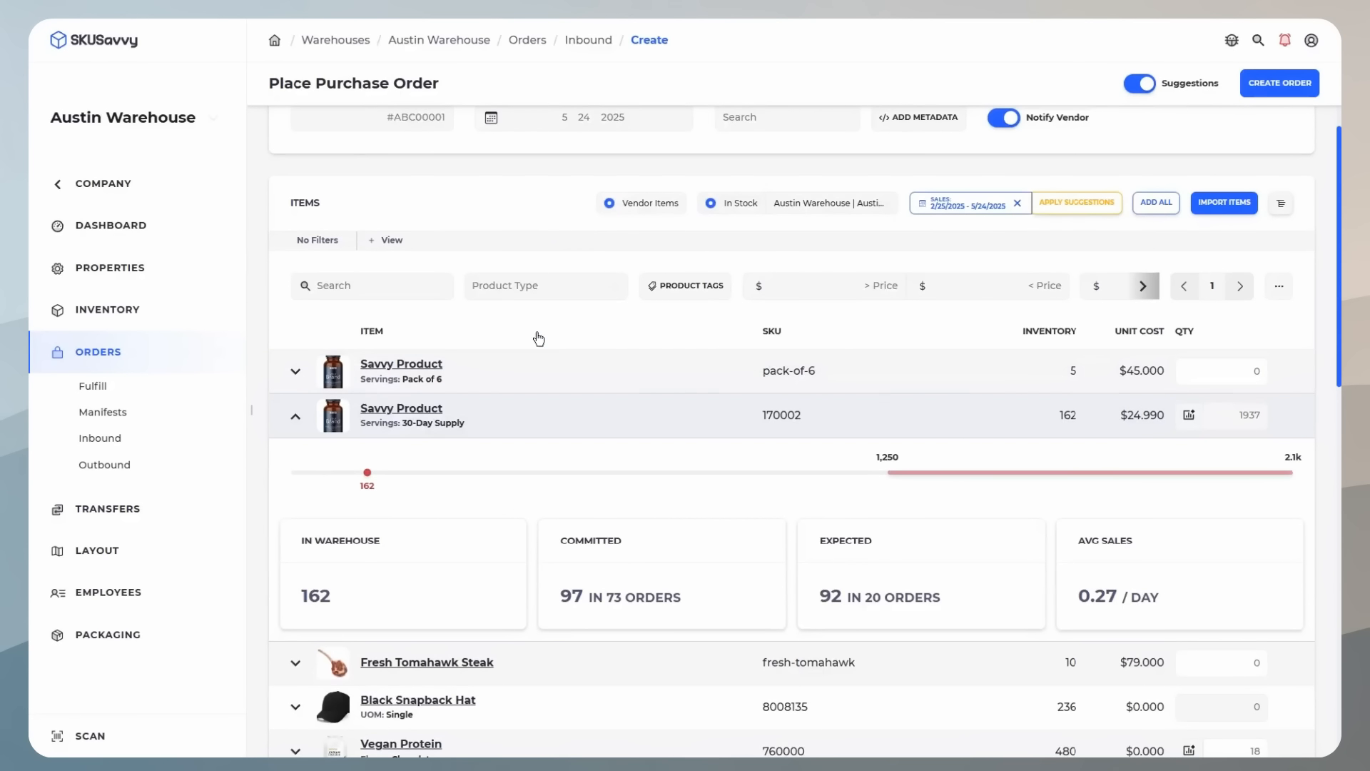
left_click(154, 311)
left_click(765, 125)
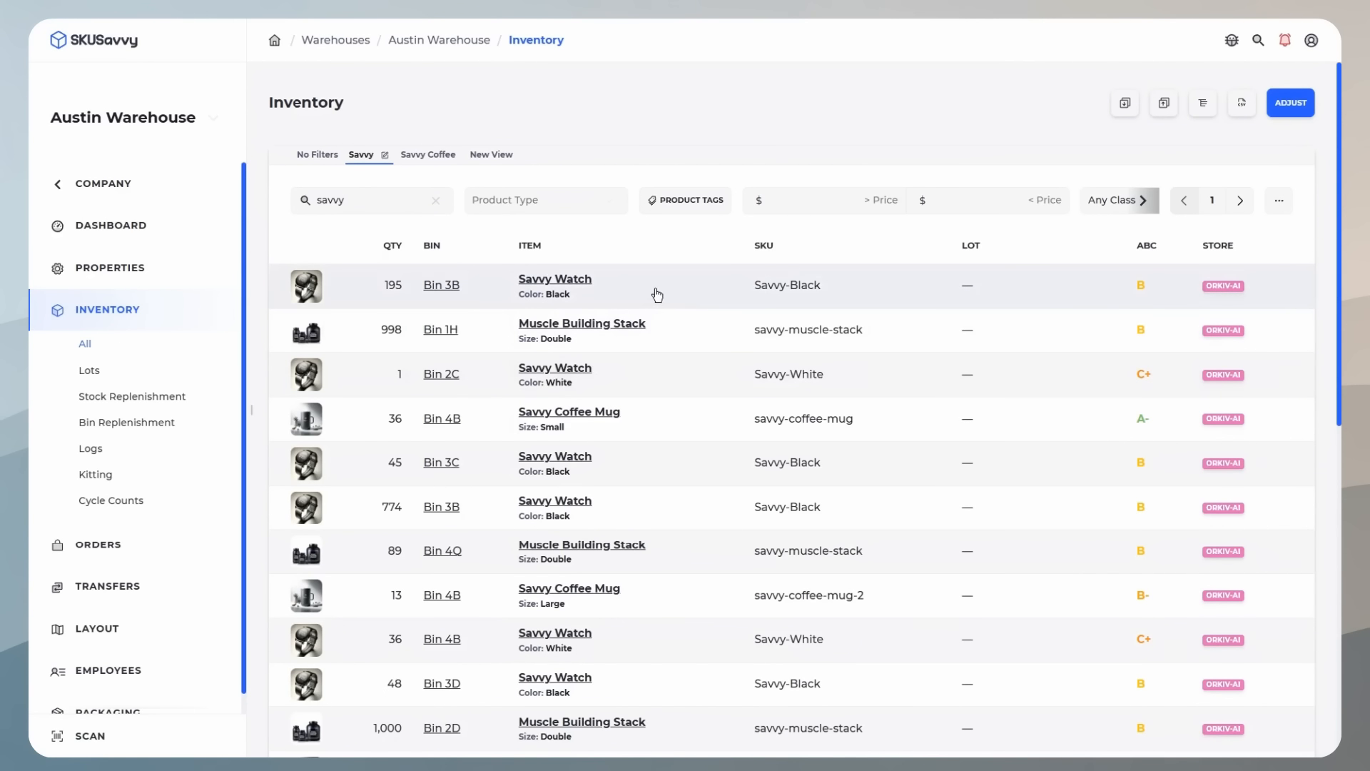
Search the inventory for "savvy mug" and open the inventory details of the Small Savvy Coffee Mug
left_click(397, 192)
type("mug")
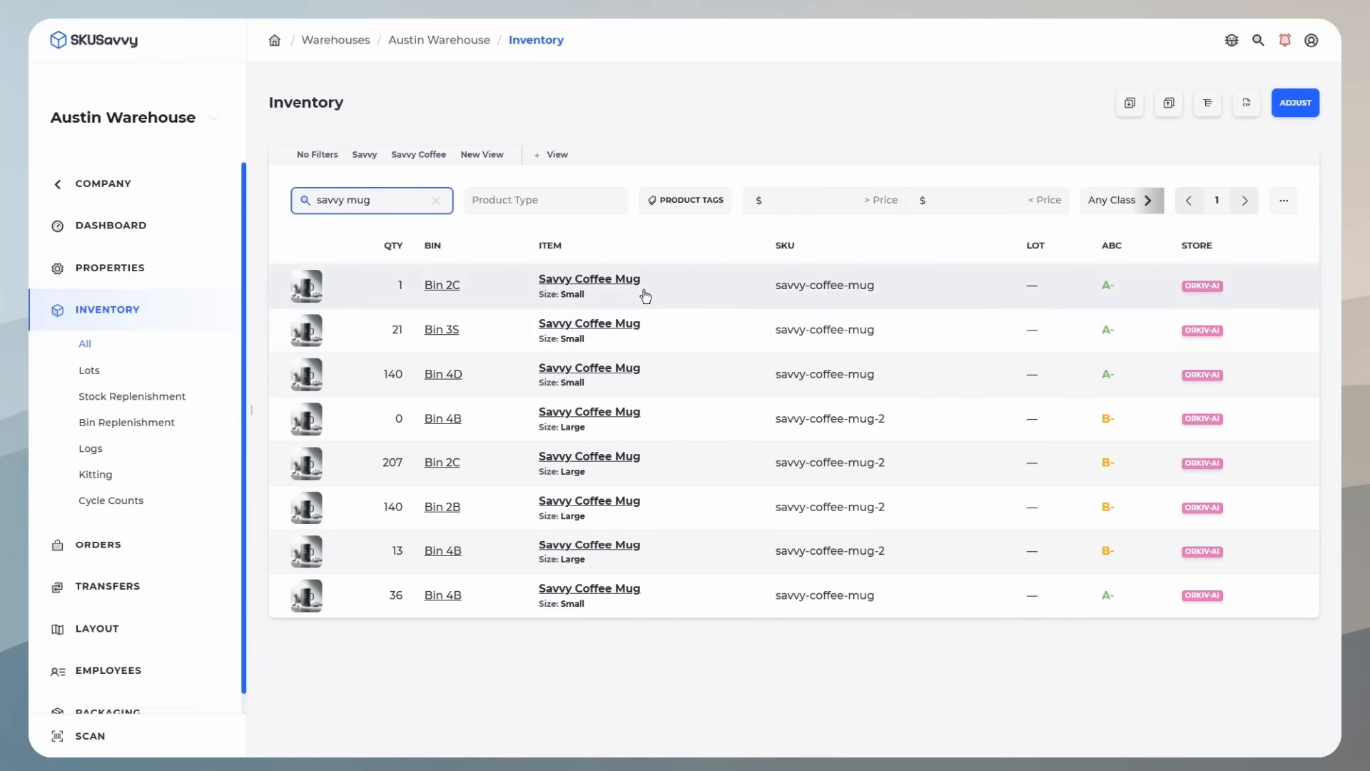
left_click(716, 292)
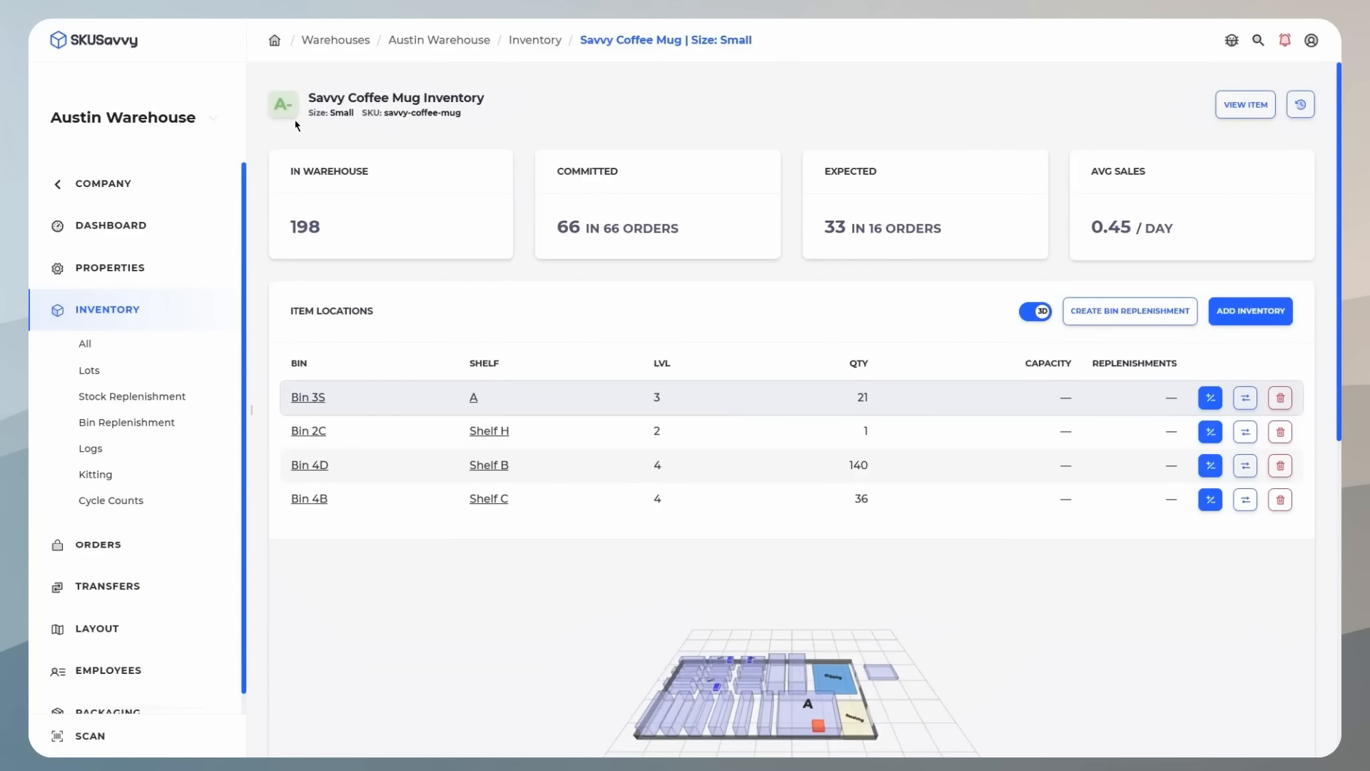
Review the mug's automated replenishment range, lead times and bin locations, and open its variant page
scroll(895, 353, "down", 8)
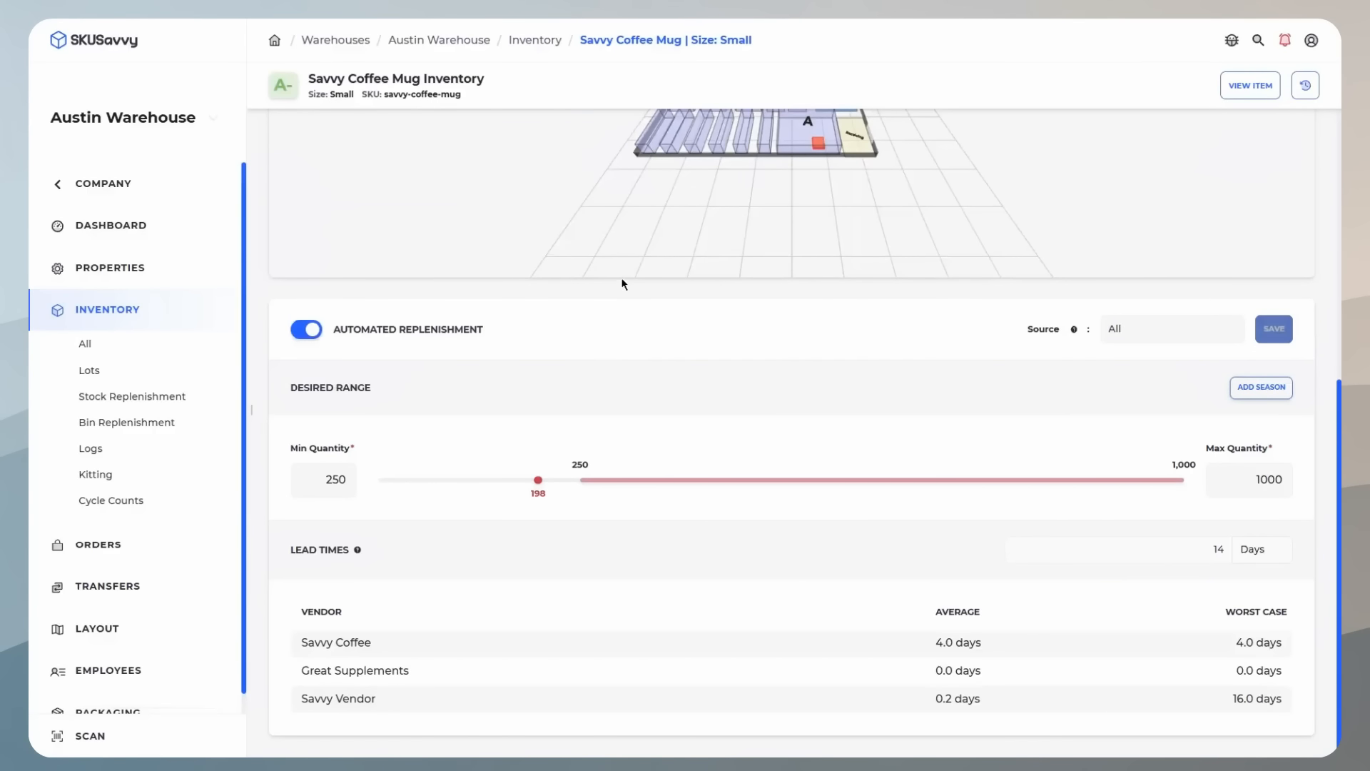
scroll(844, 399, "up", 5)
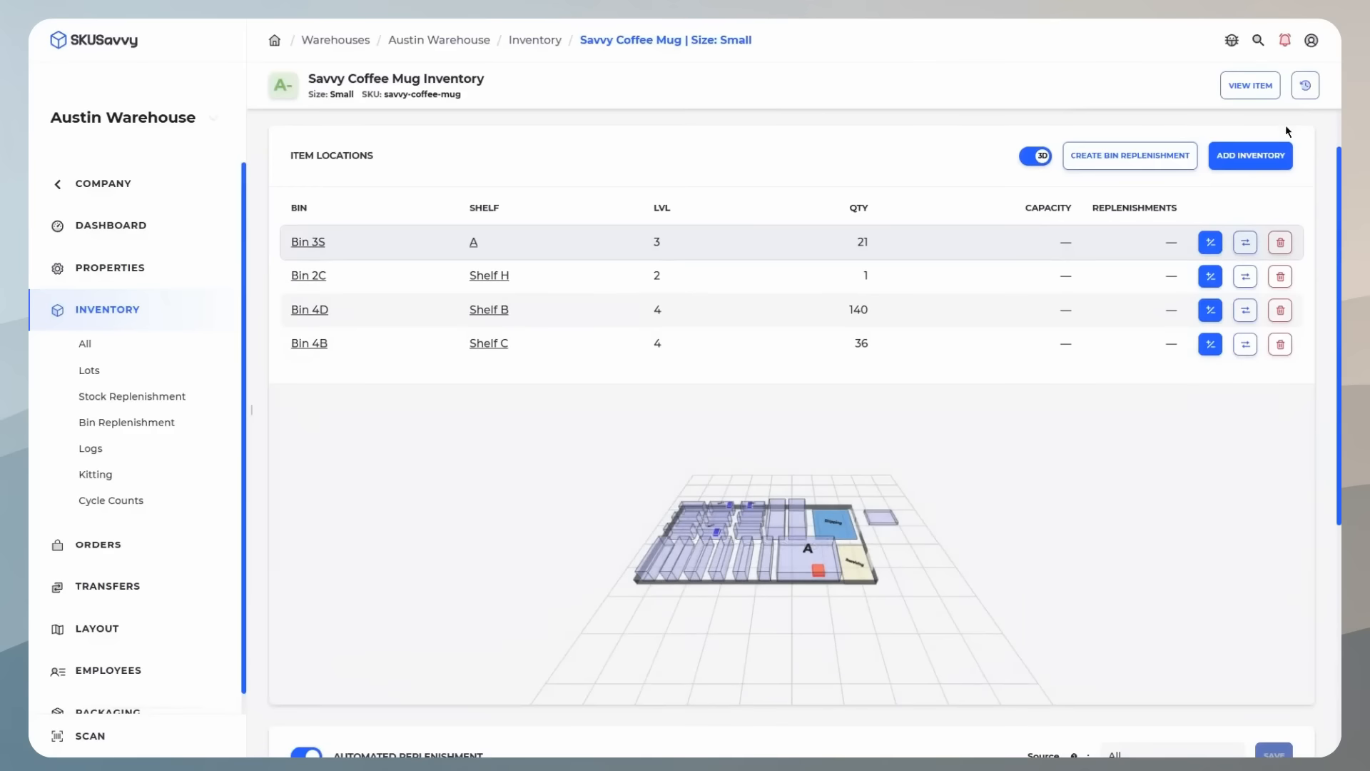
left_click(1250, 86)
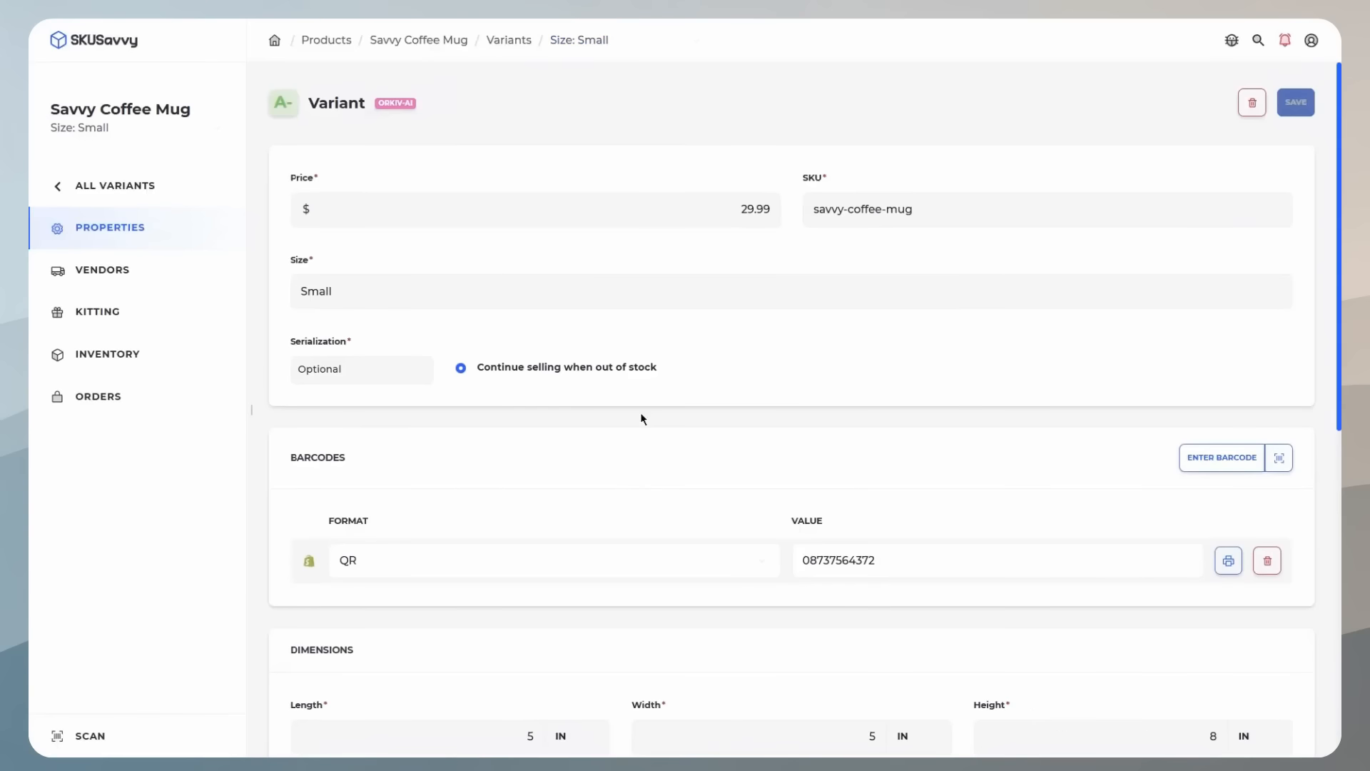
Review the Small Savvy Coffee Mug's outbound order history and list, and open its inbound purchase orders
left_click(129, 398)
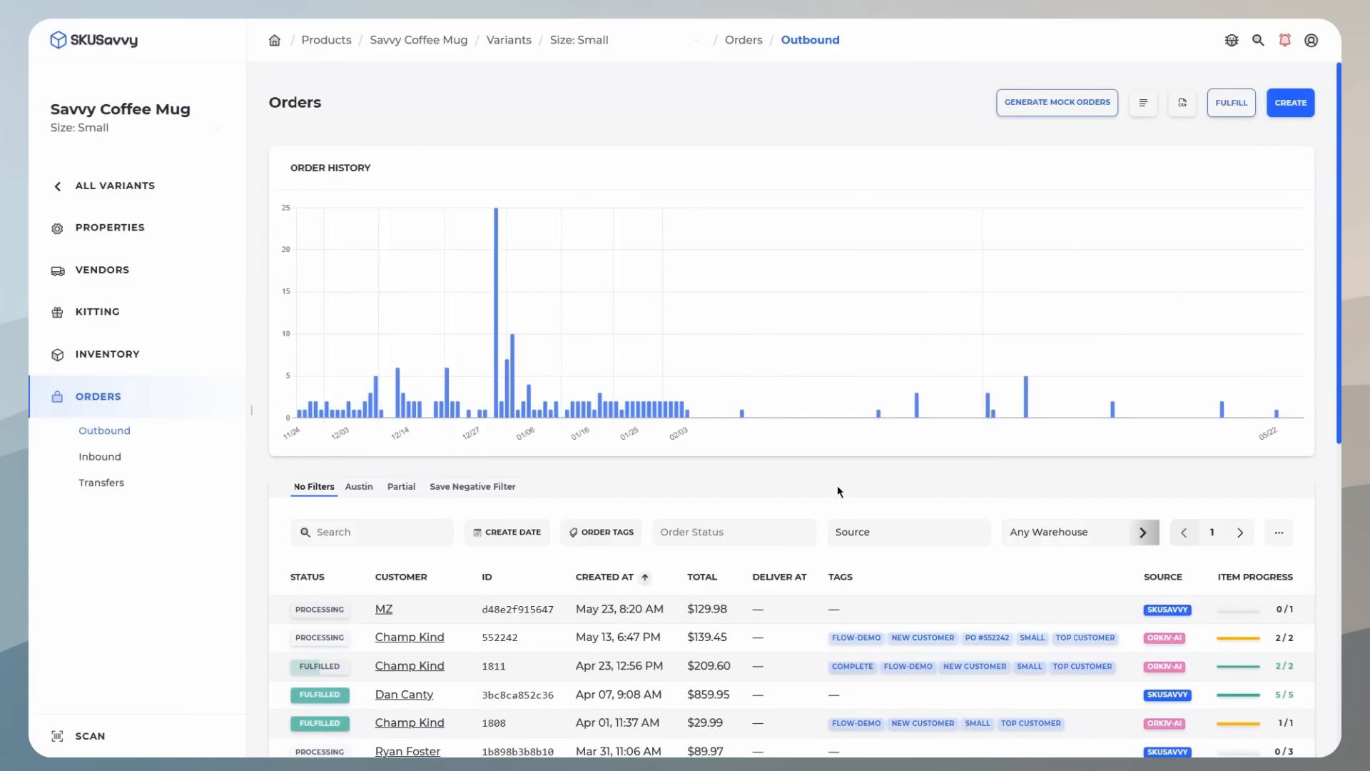
scroll(838, 490, "down", 3)
scroll(828, 343, "up", 3)
left_click(120, 458)
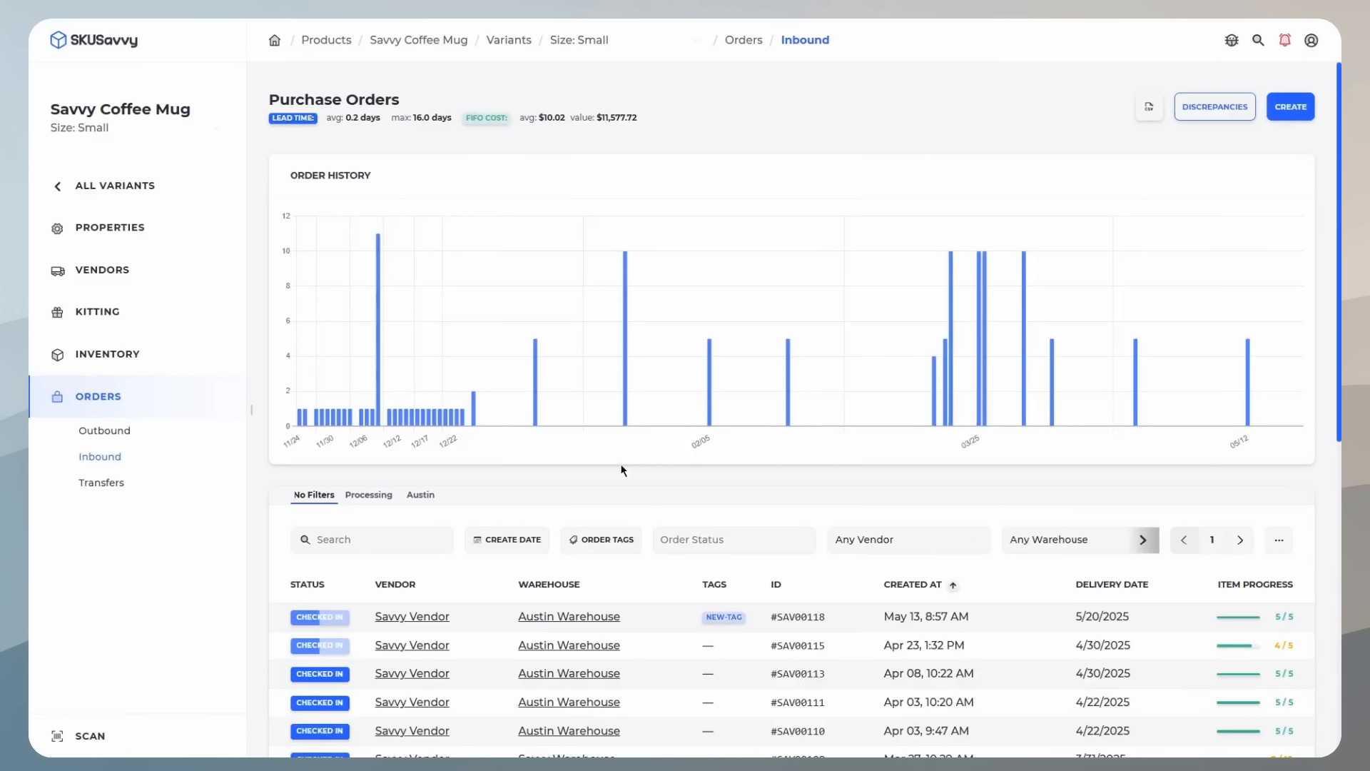
Start a transfer into Austin Warehouse with Savvy Warehouse in Allen, TX as the source warehouse
left_click(108, 484)
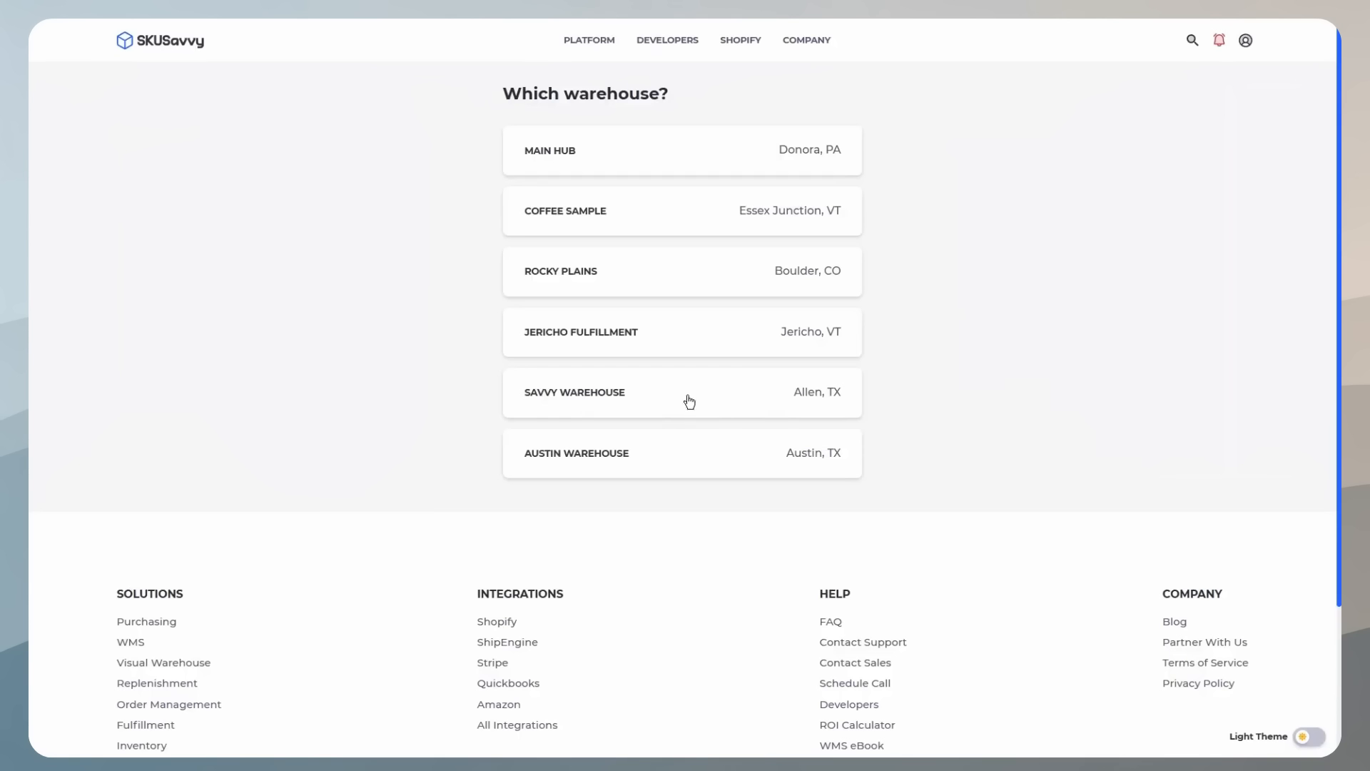
left_click(690, 445)
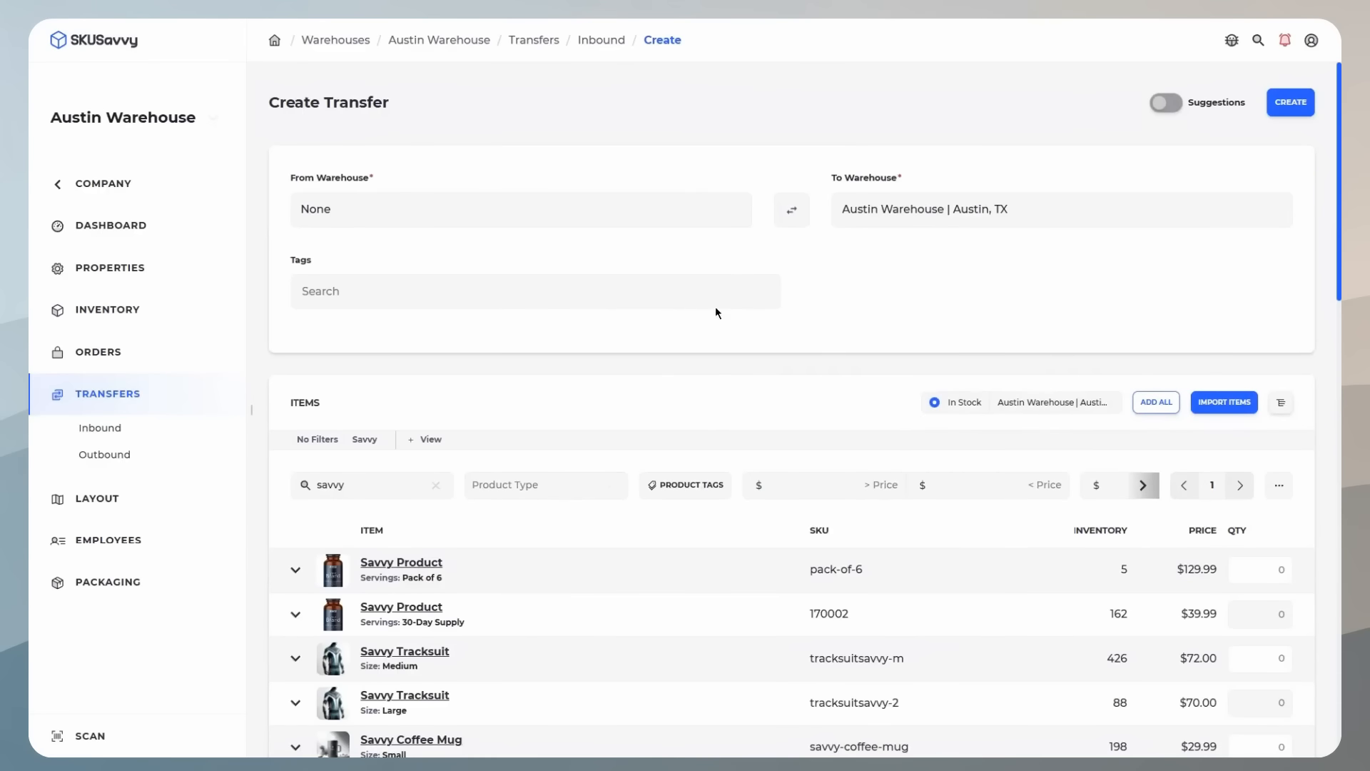
left_click(794, 216)
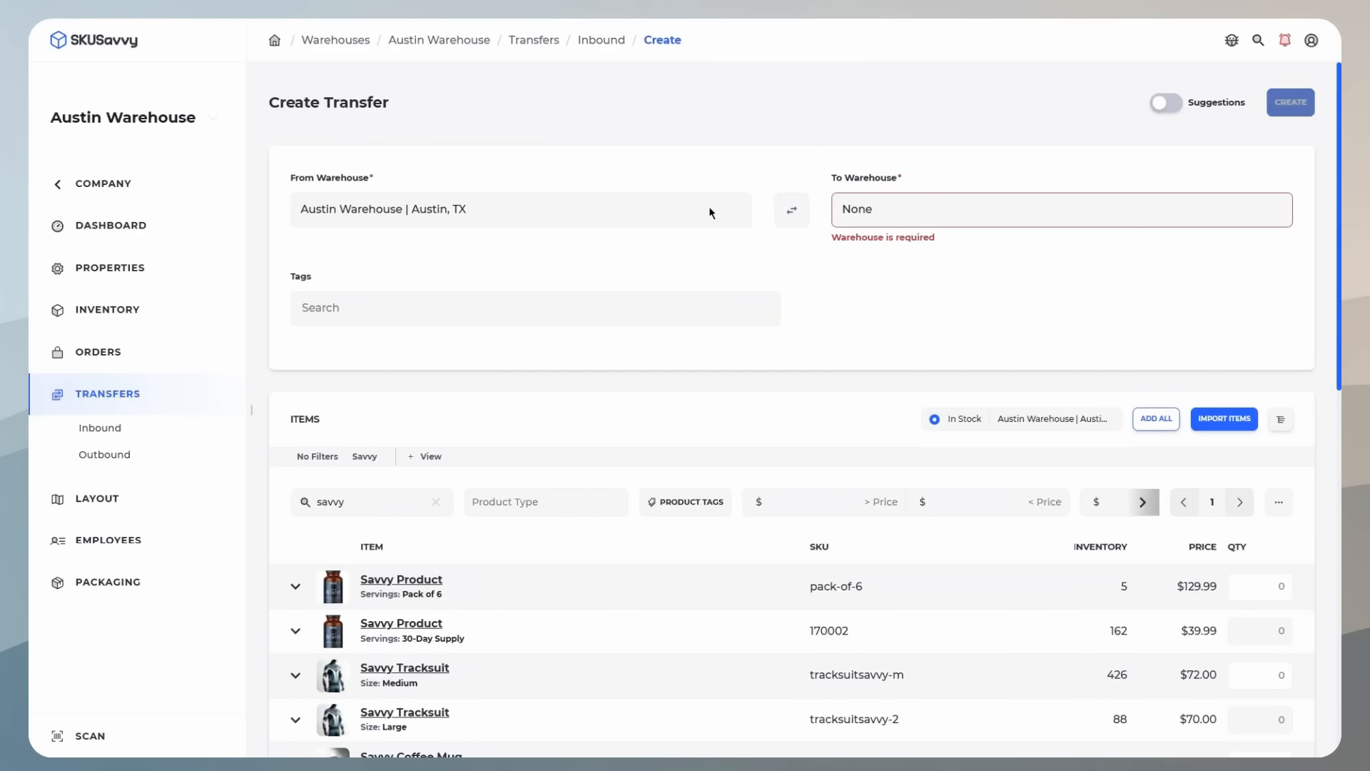
left_click(792, 211)
left_click(578, 209)
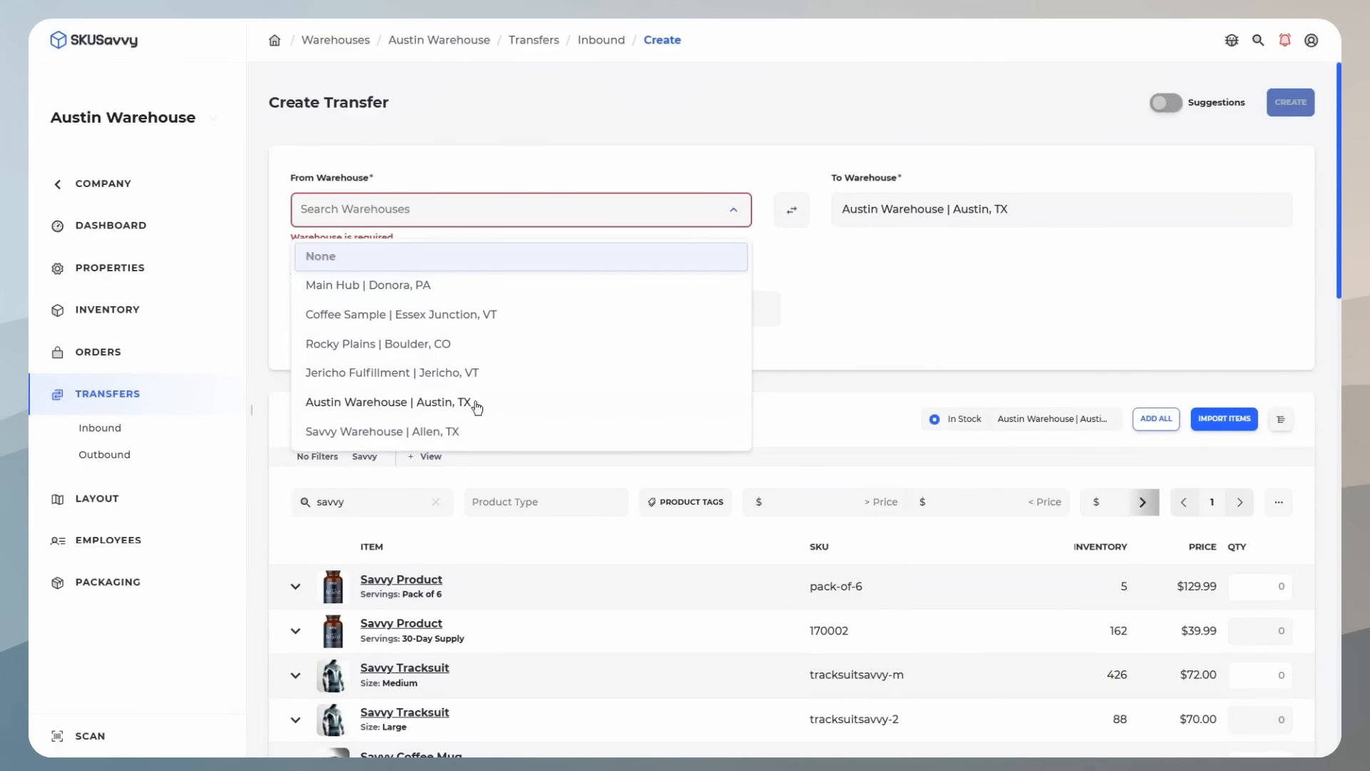
left_click(456, 432)
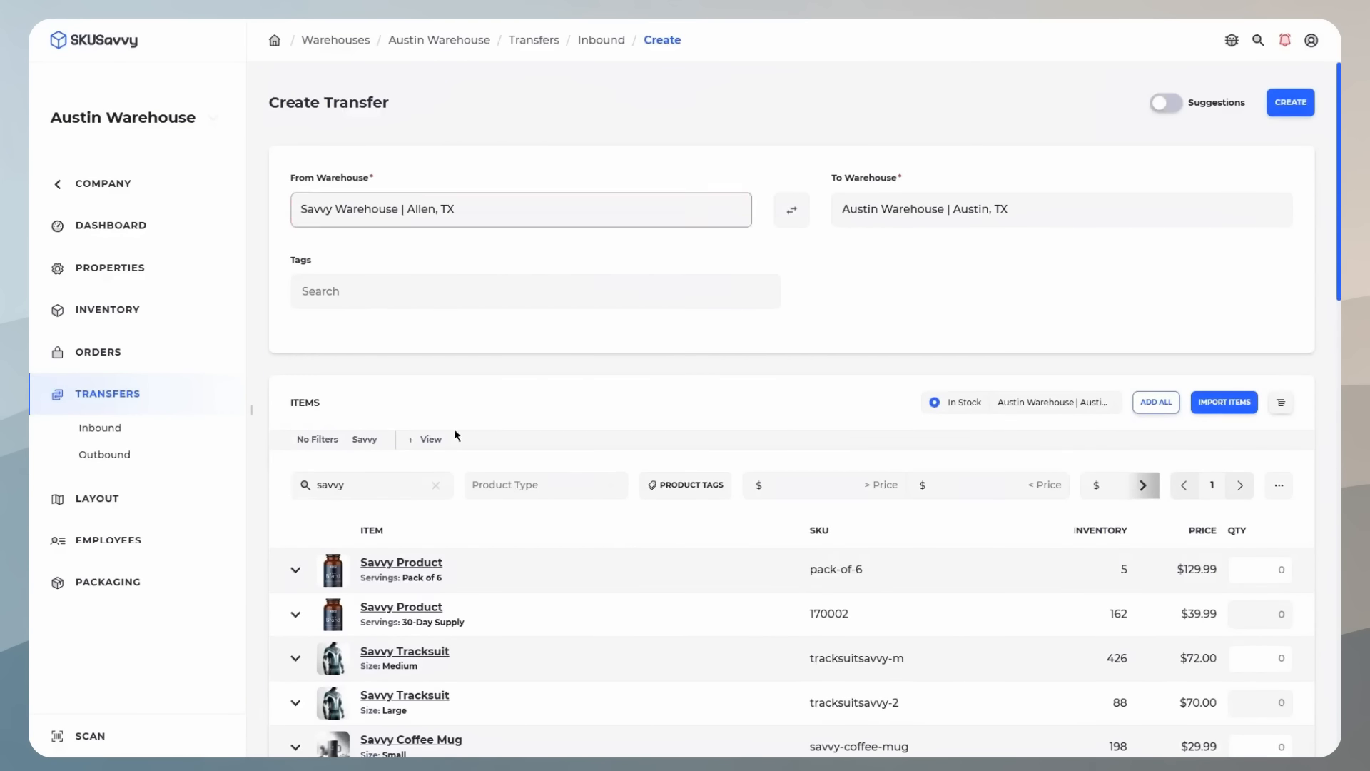
Enable suggestions for the transfer and examine the suggested item quantities, including the details for the Large Savvy Tracksuit
left_click(1173, 106)
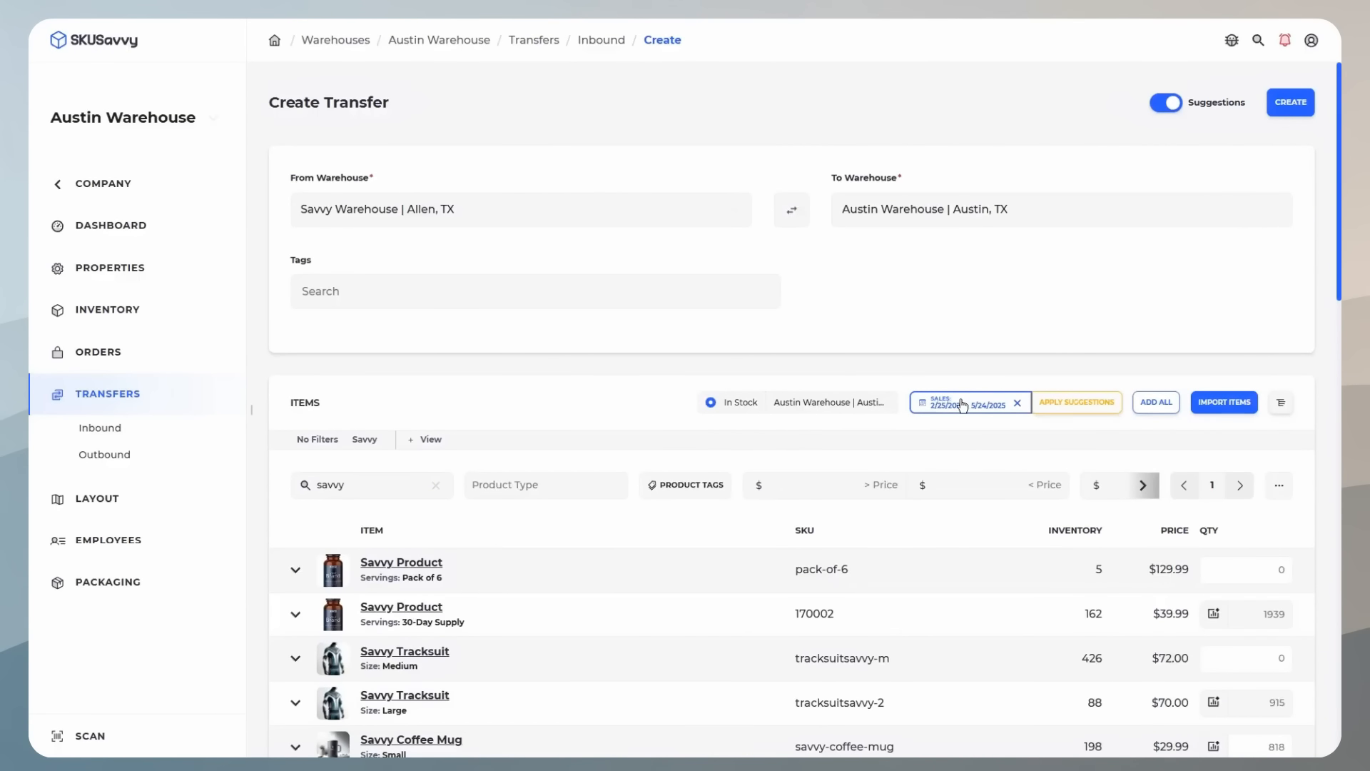
scroll(948, 452, "down", 3)
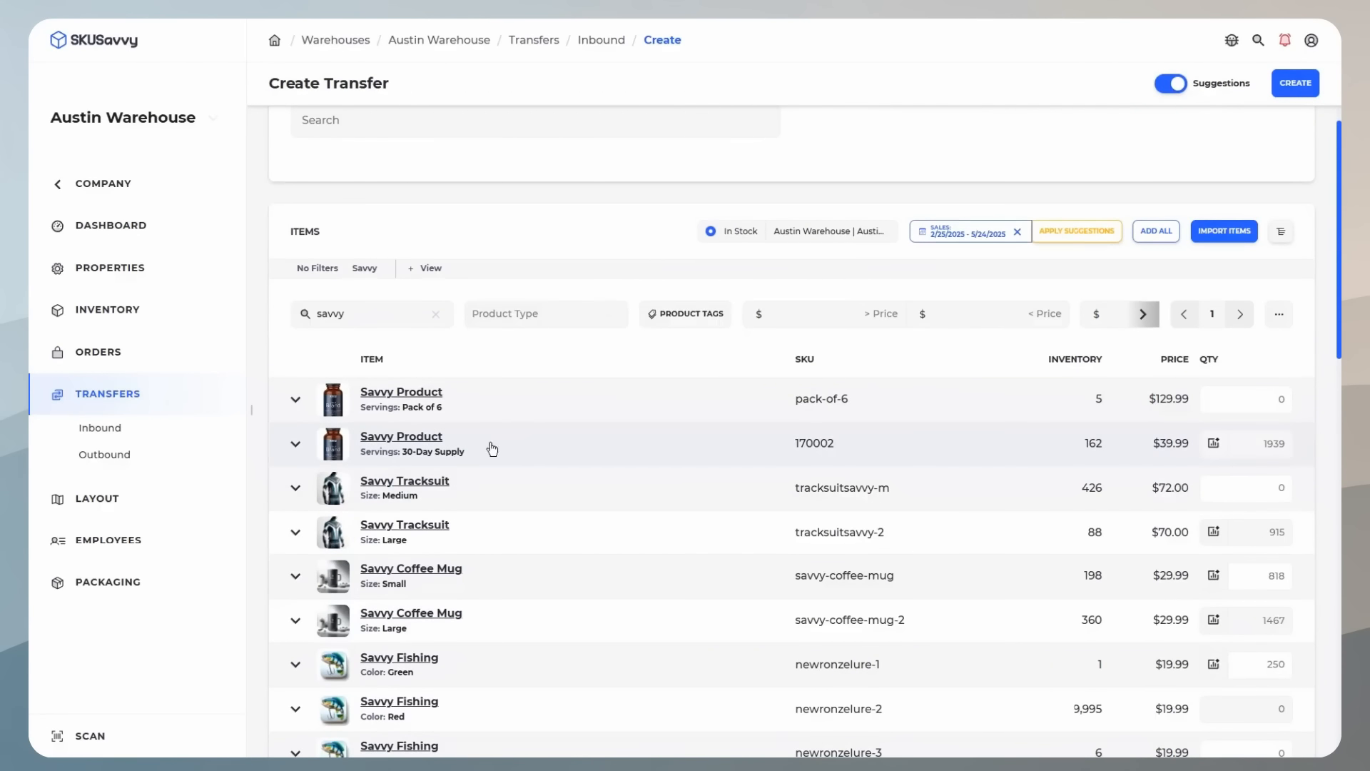
scroll(450, 510, "down", 2)
left_click(1213, 448)
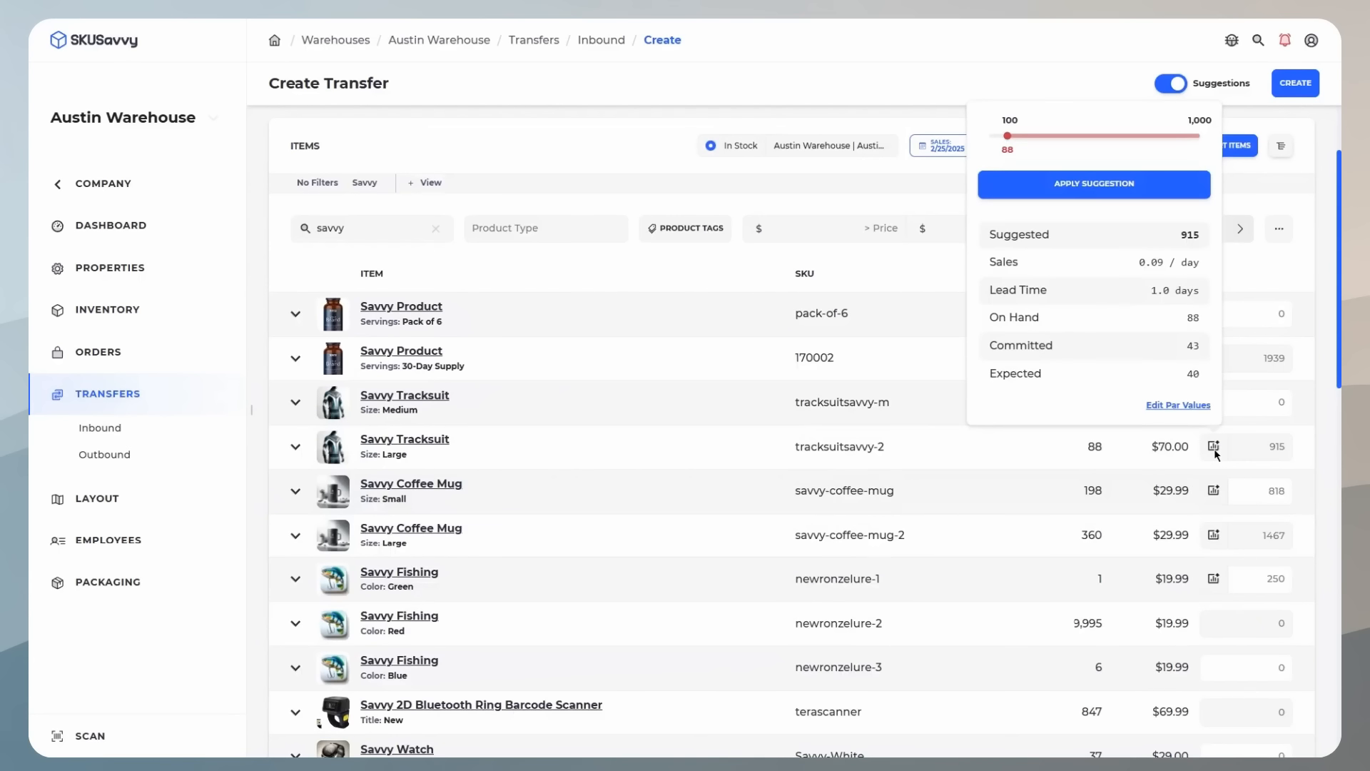
left_click(1197, 454)
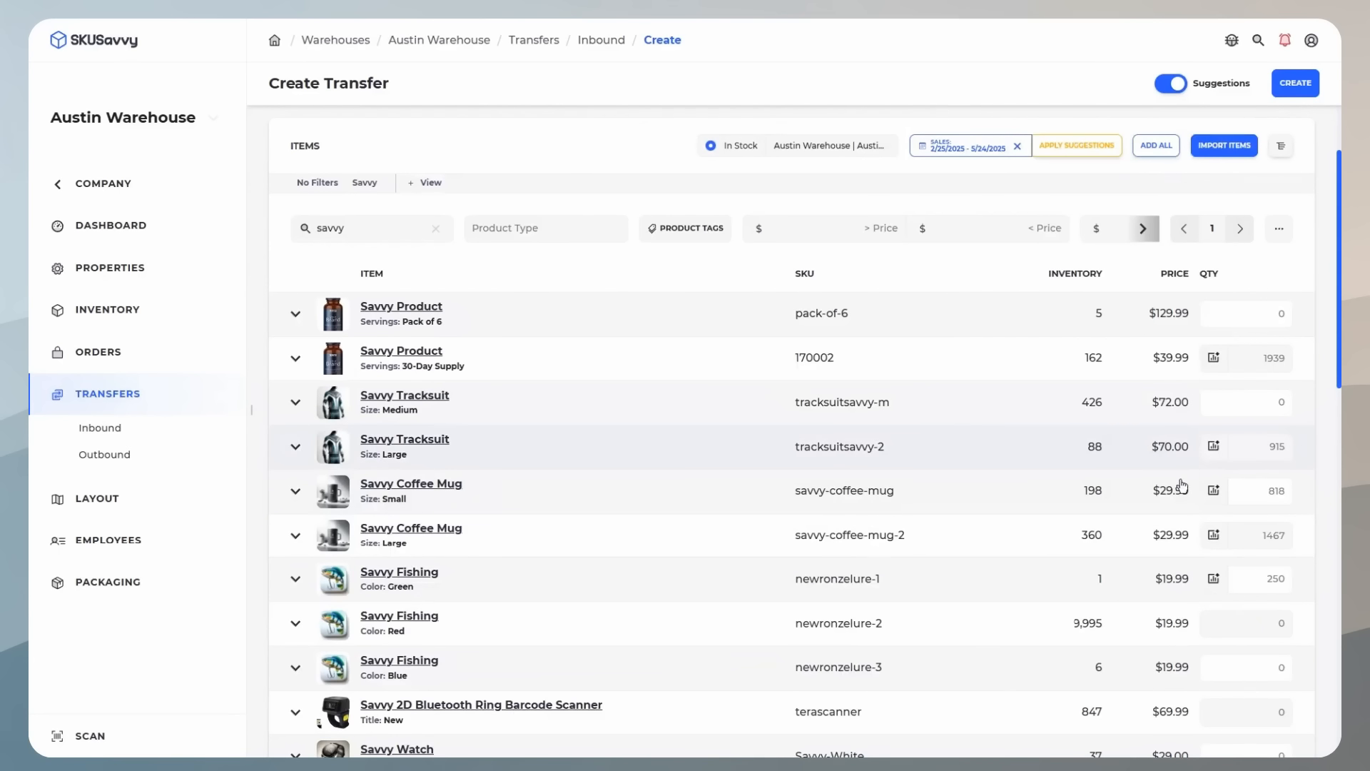
scroll(1163, 492, "down", 7)
scroll(706, 500, "up", 10)
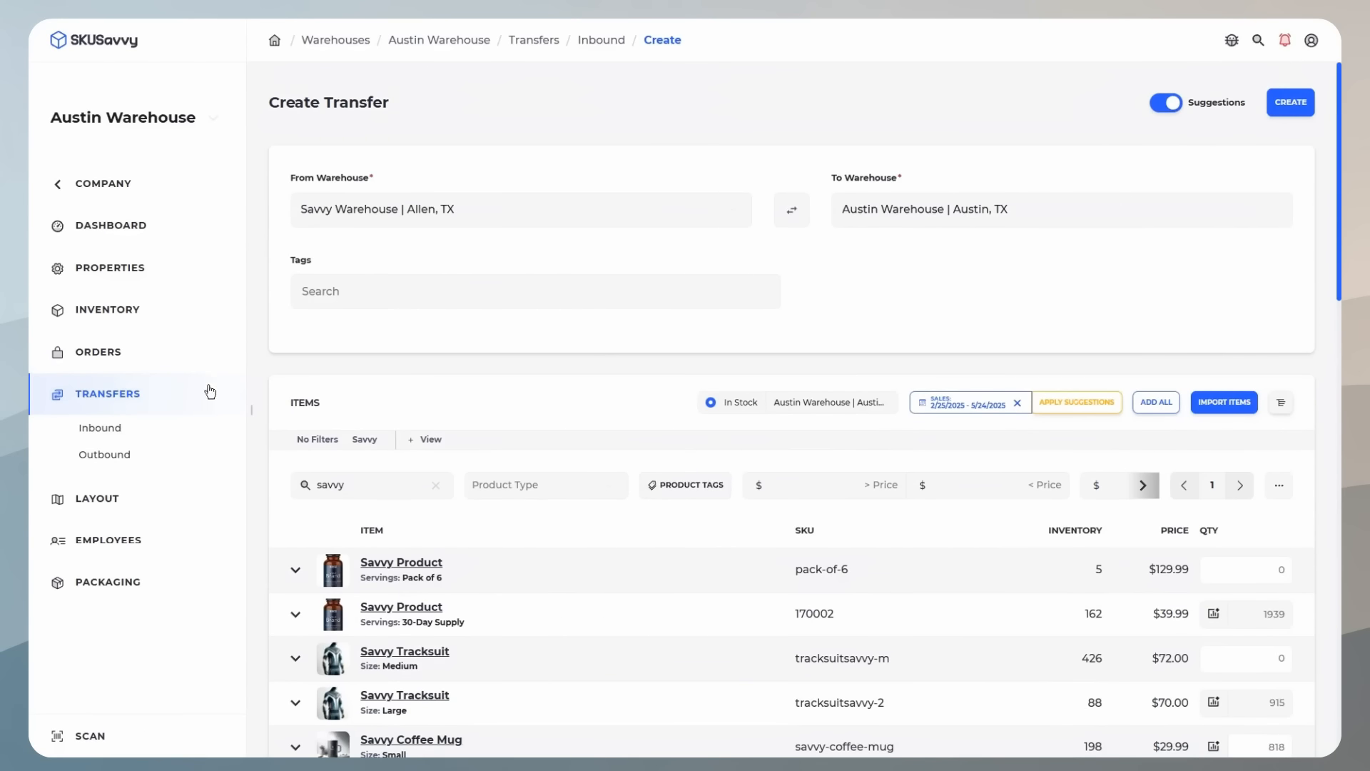
Leave the unsaved transfer and open Austin Warehouse's inbound purchase orders
left_click(117, 357)
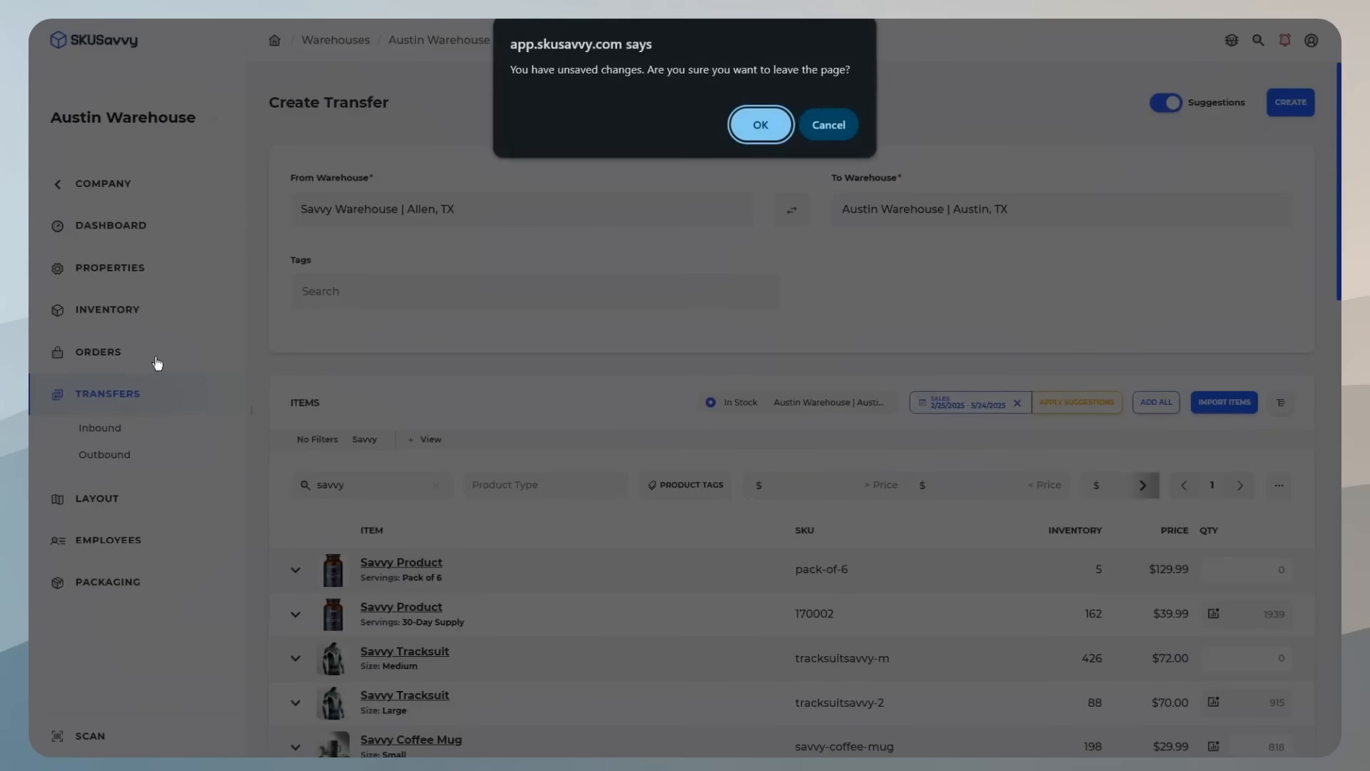
left_click(759, 132)
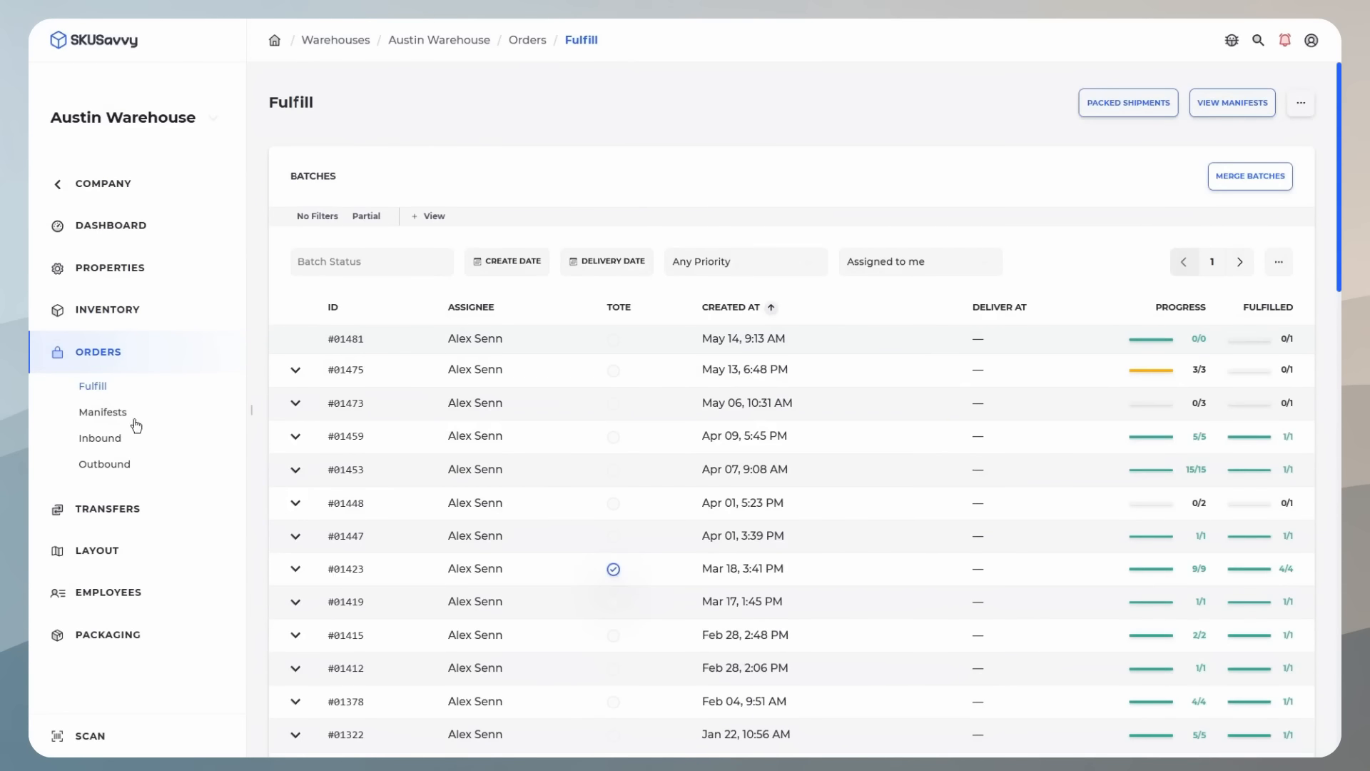
left_click(108, 438)
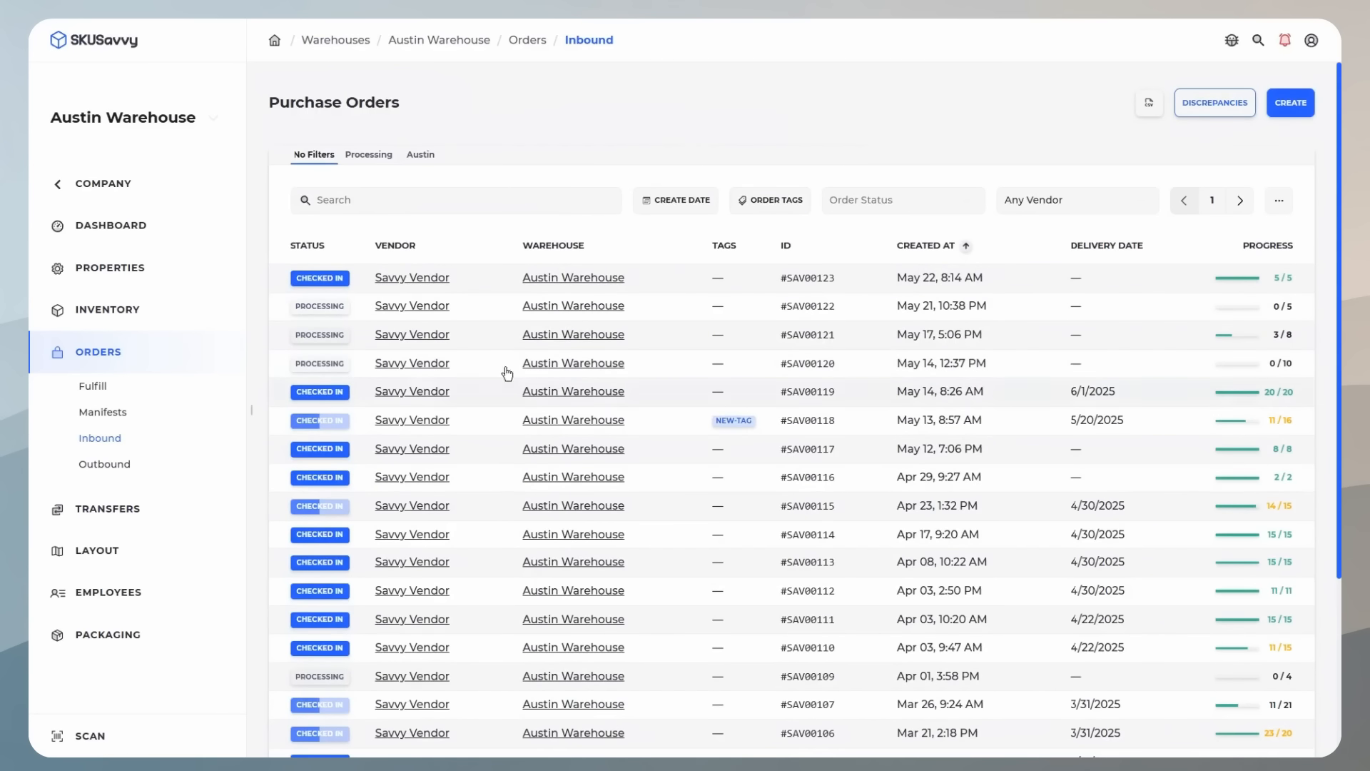
Start a new purchase order for Austin Warehouse with suggestions enabled
left_click(1292, 104)
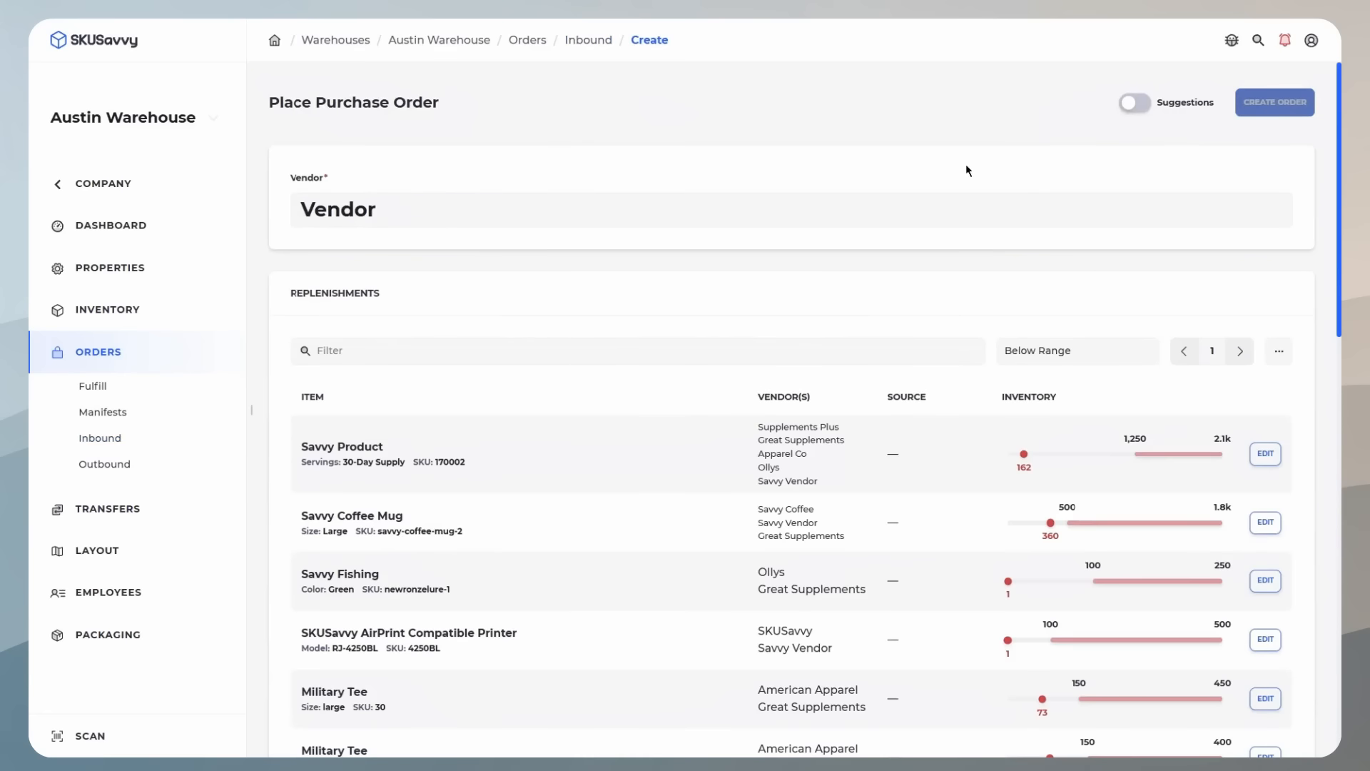
left_click(1135, 102)
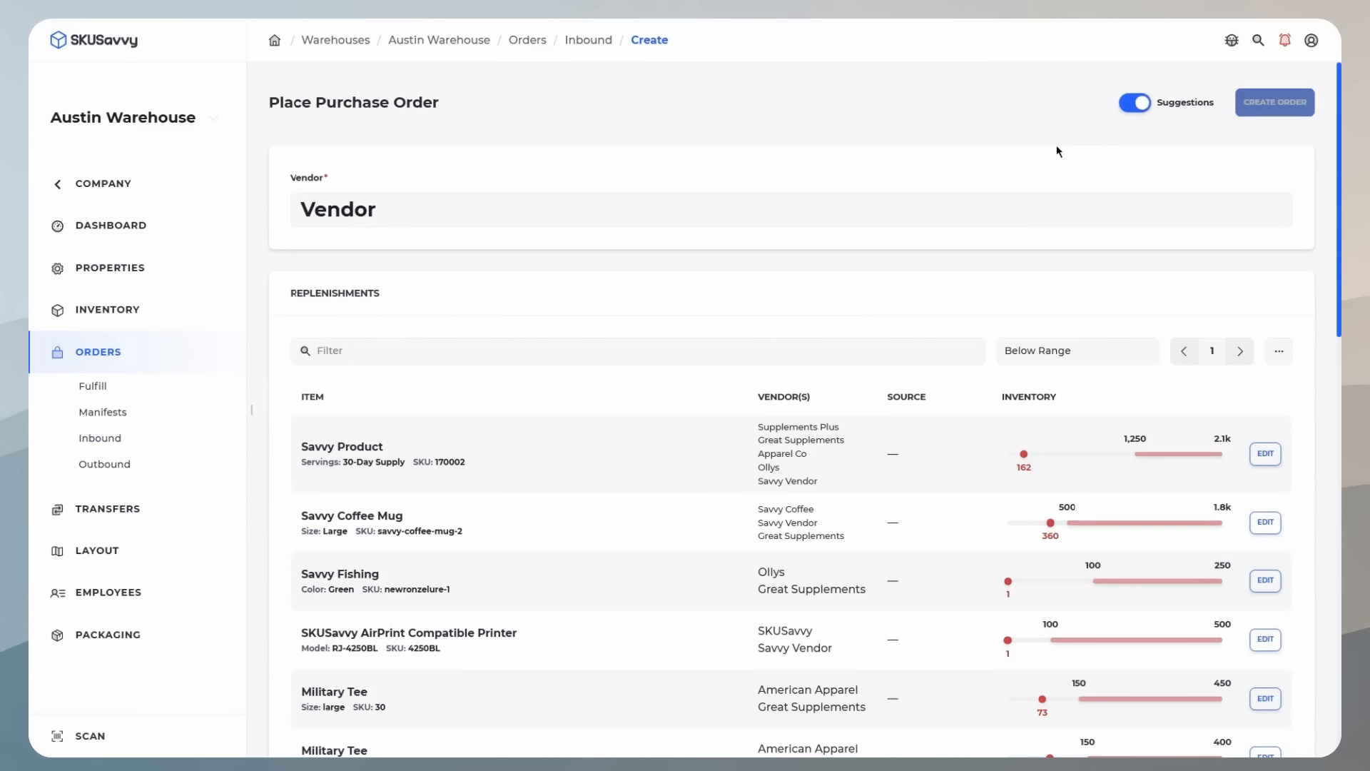
left_click(694, 207)
Switch to Shopify and look through the product table of the sell-through rate report
scroll(425, 389, "down", 3)
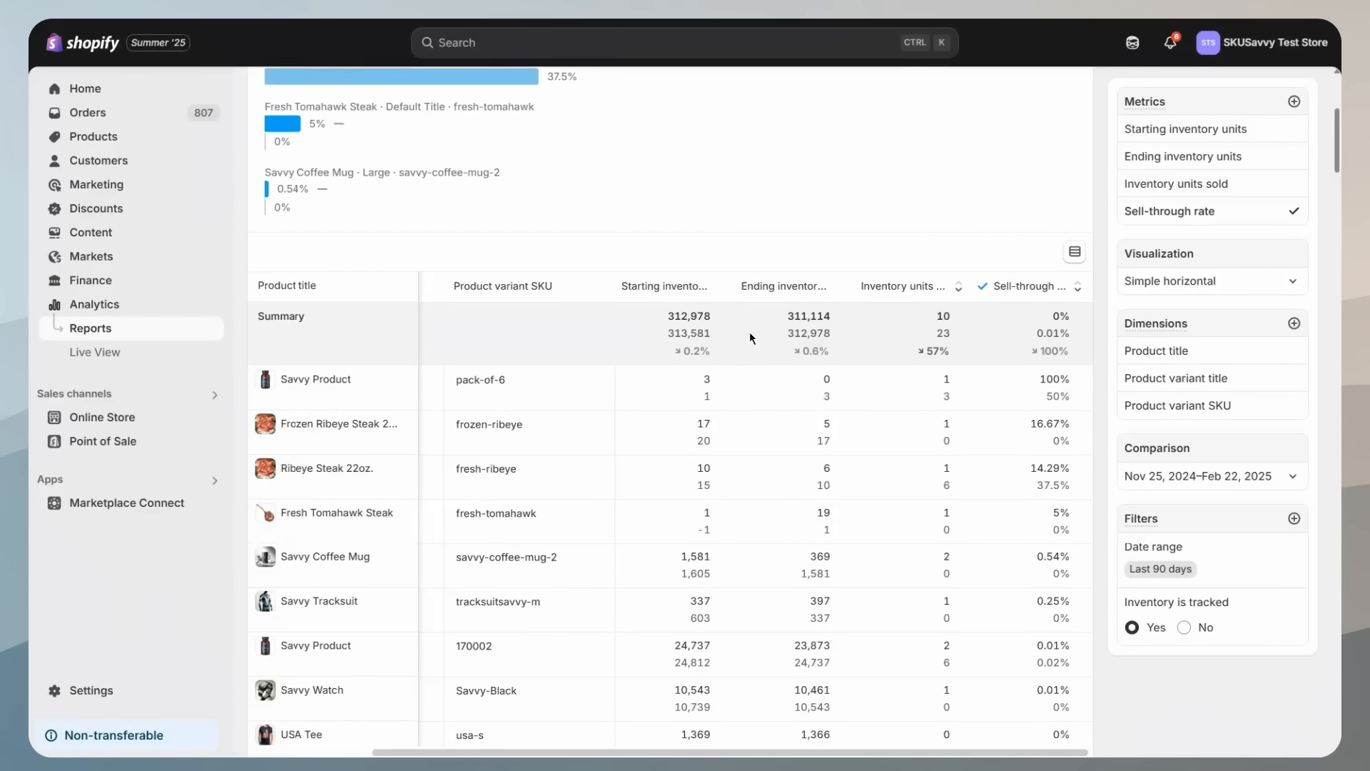
scroll(749, 331, "down", 4)
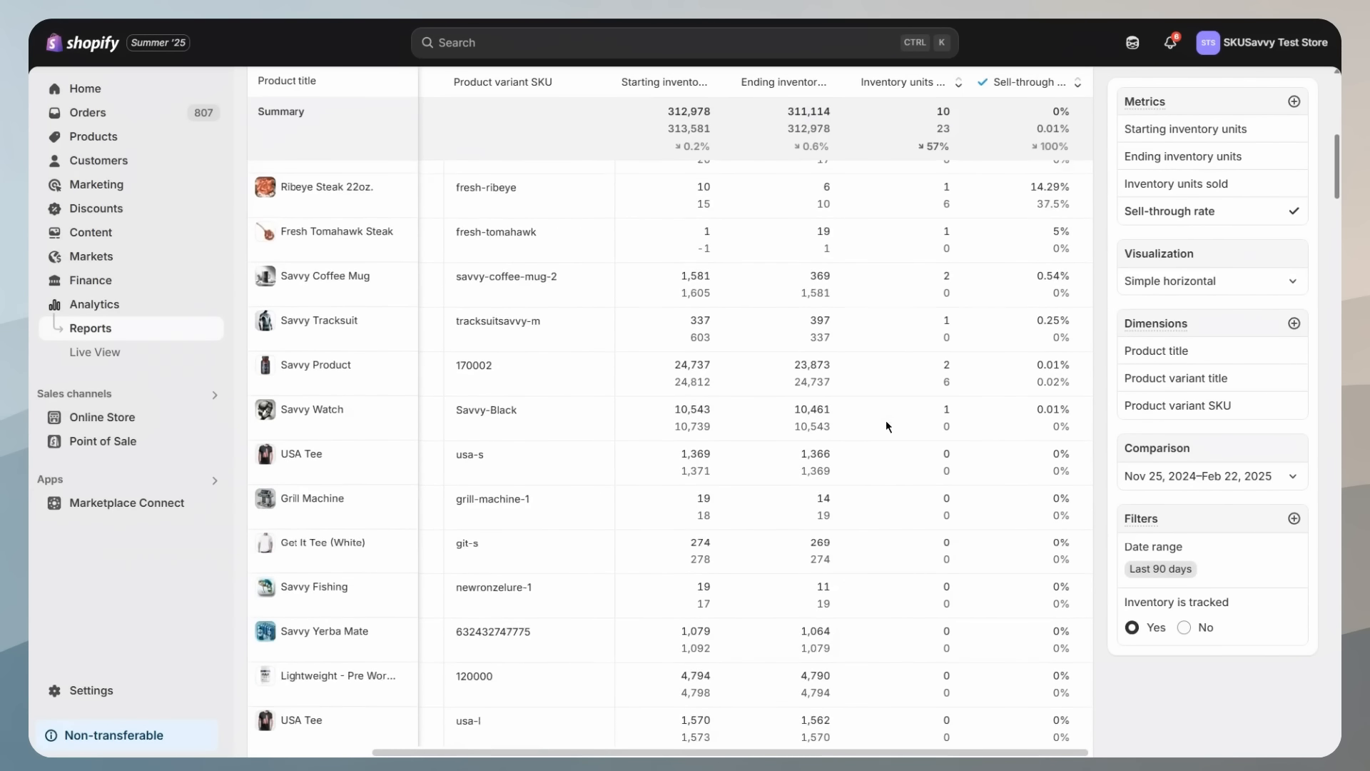
scroll(887, 426, "up", 3)
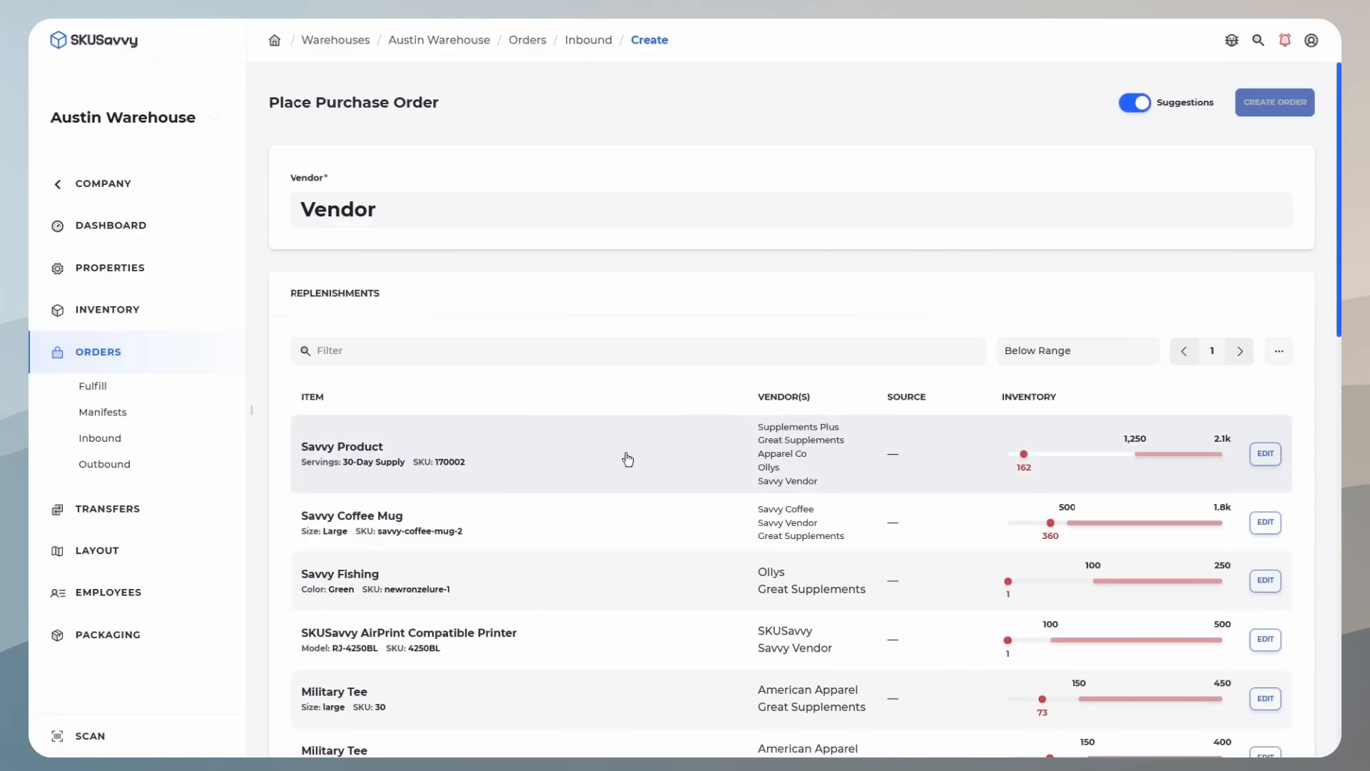
Switch back to SKUSavvy and examine Austin Warehouse's stock replenishment list, including vendors, sales per day and inventory ranges
scroll(685, 478, "down", 1)
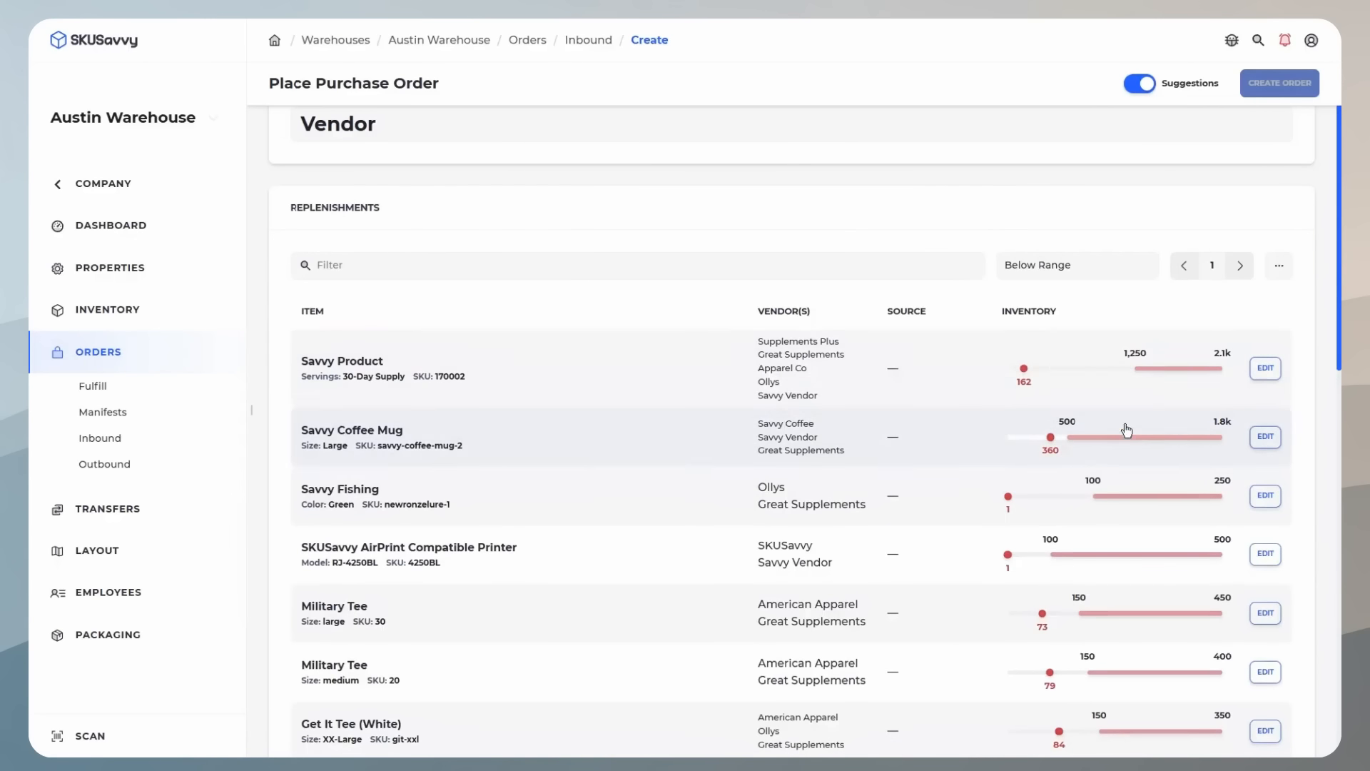
left_click(173, 319)
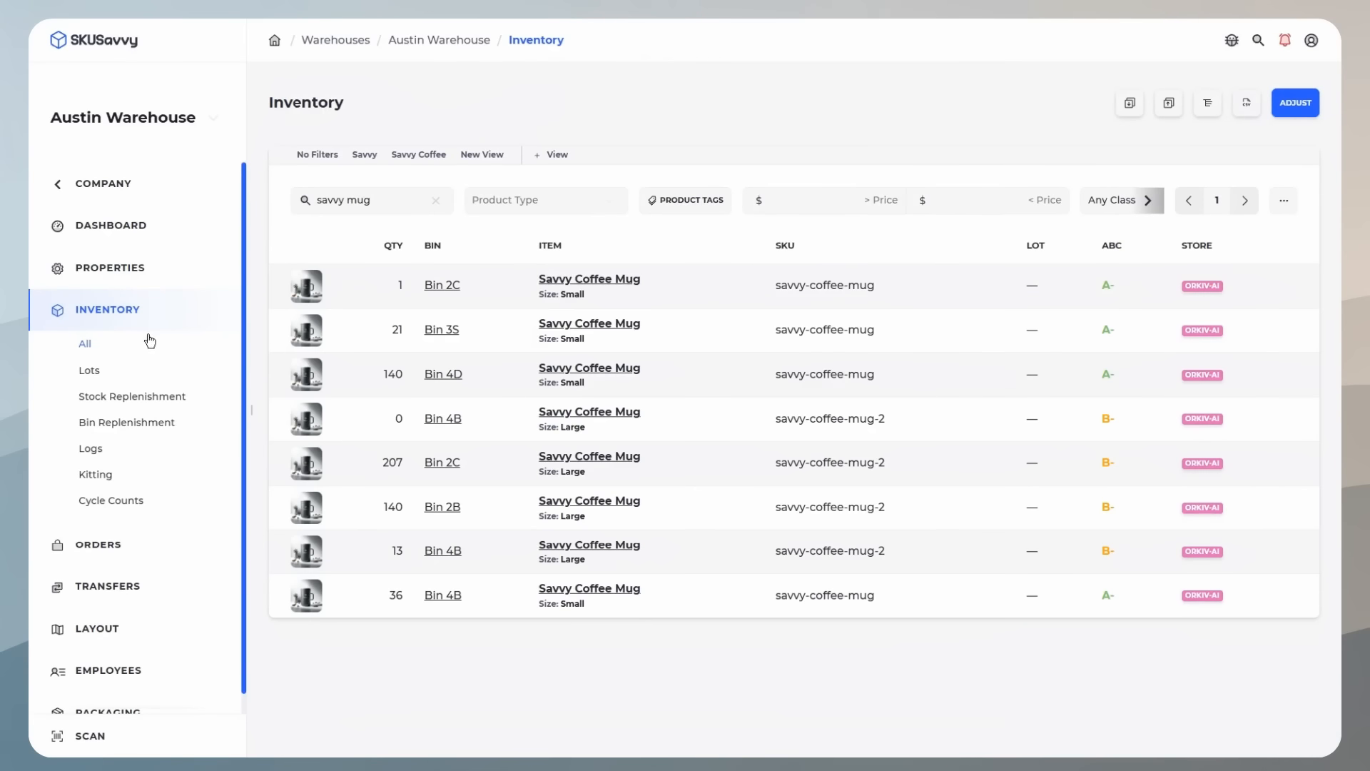
left_click(145, 398)
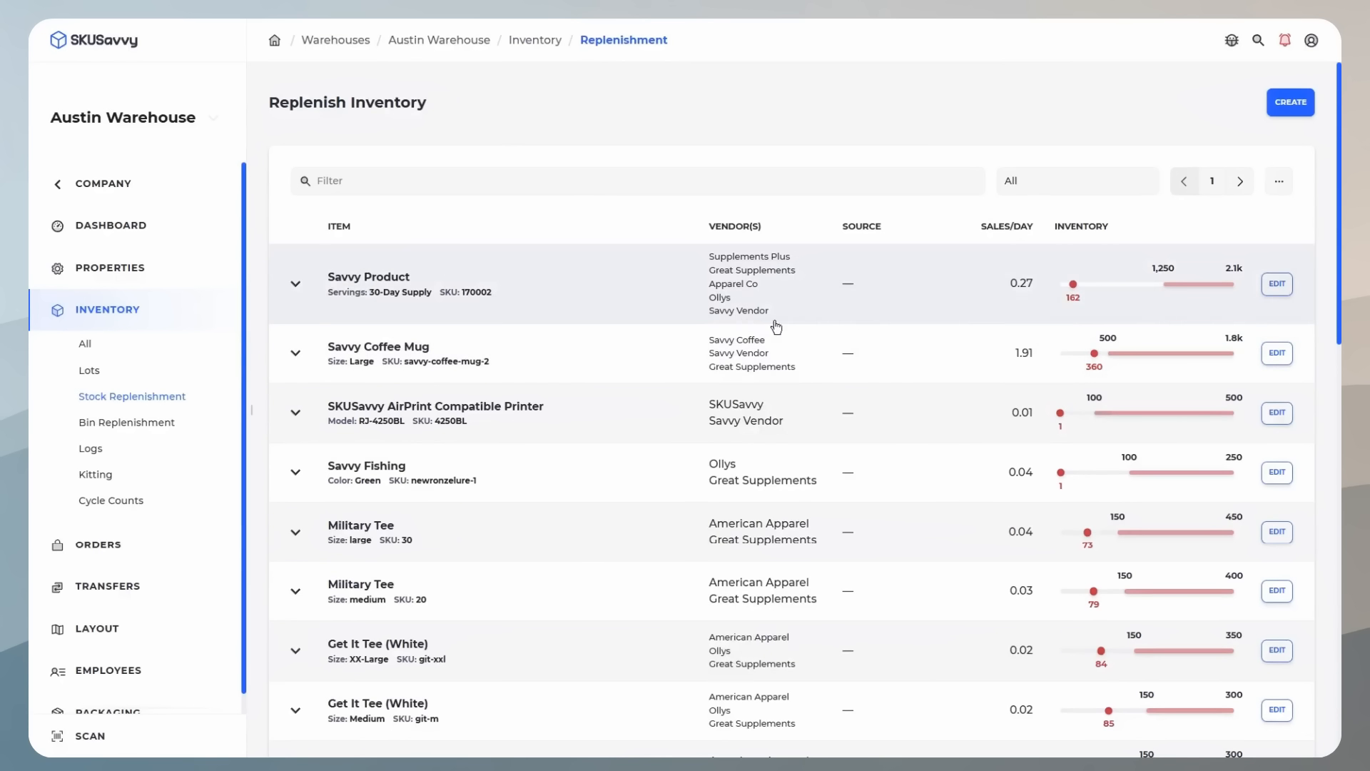
scroll(1081, 300, "down", 3)
scroll(1086, 312, "down", 8)
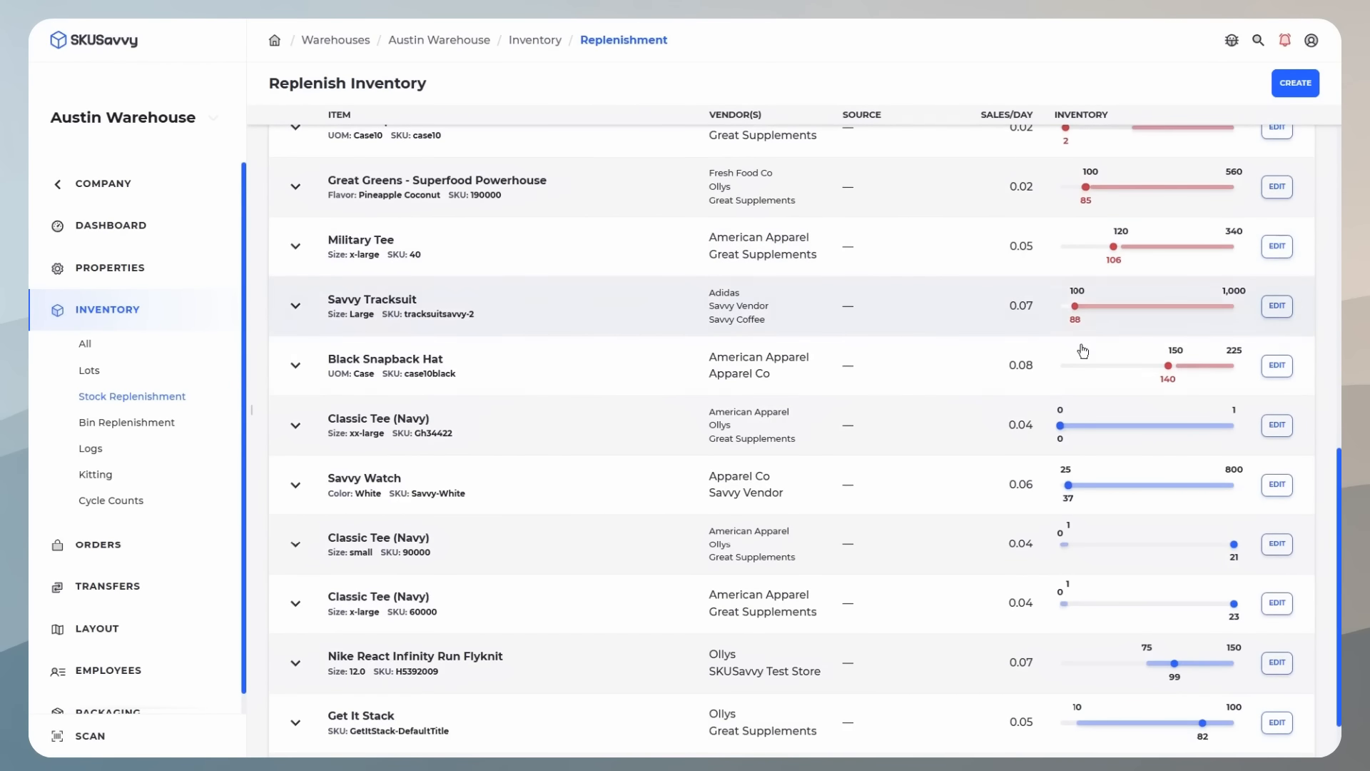
scroll(1092, 382, "up", 3)
scroll(1093, 393, "down", 2)
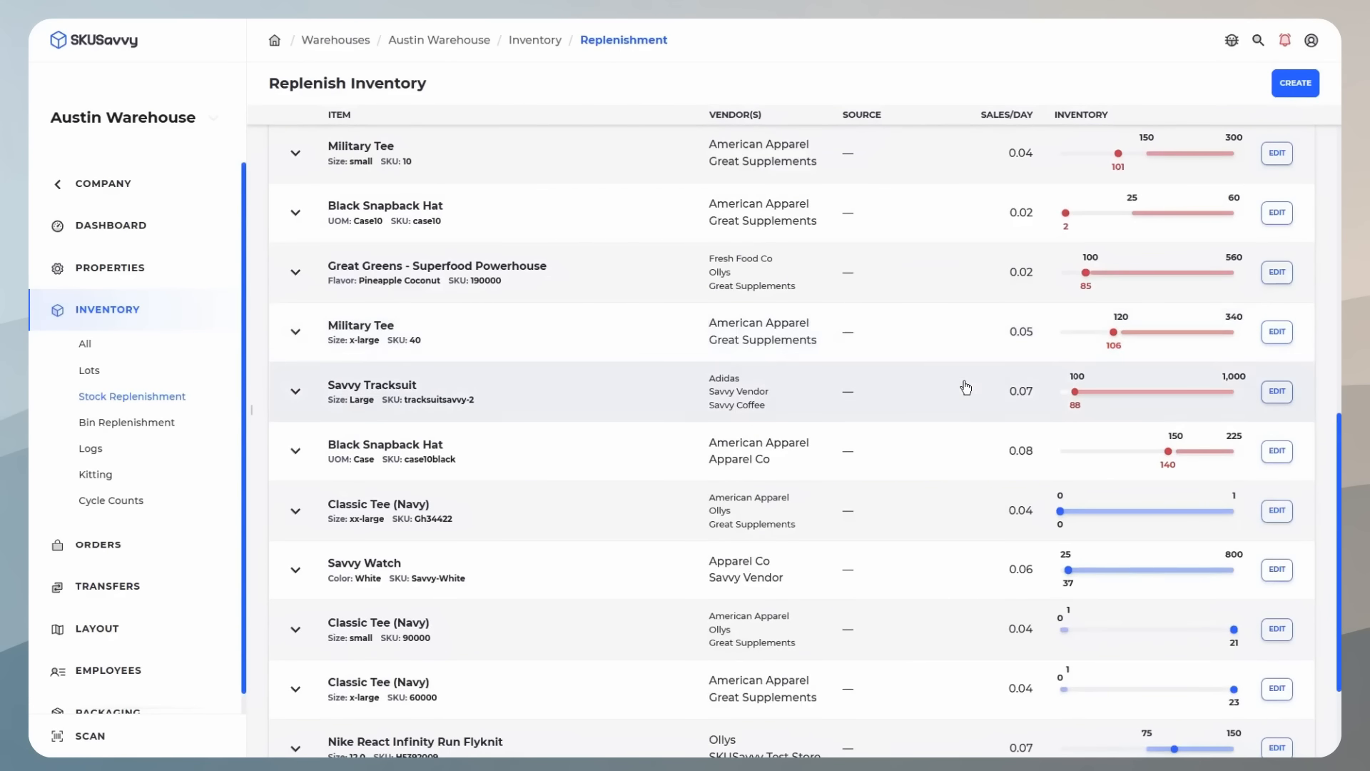
scroll(964, 389, "down", 2)
scroll(910, 390, "up", 10)
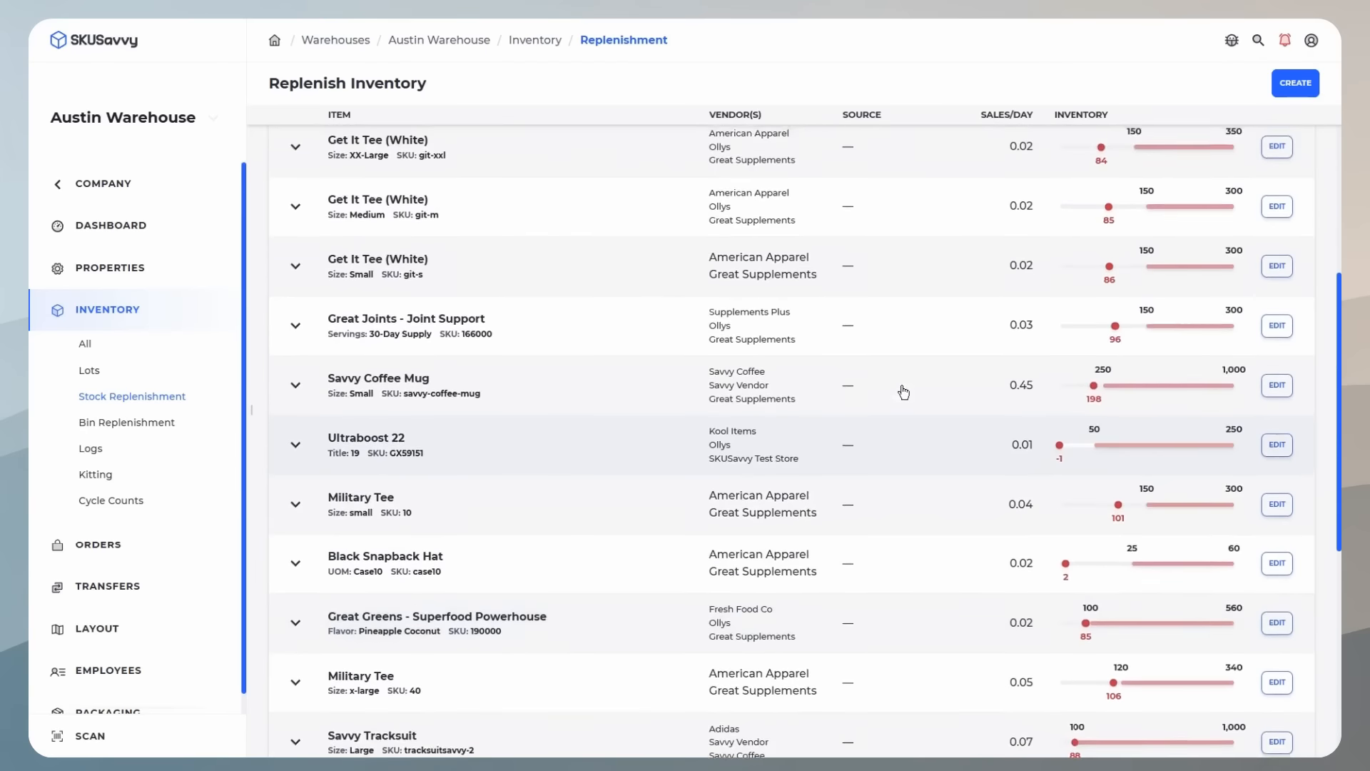